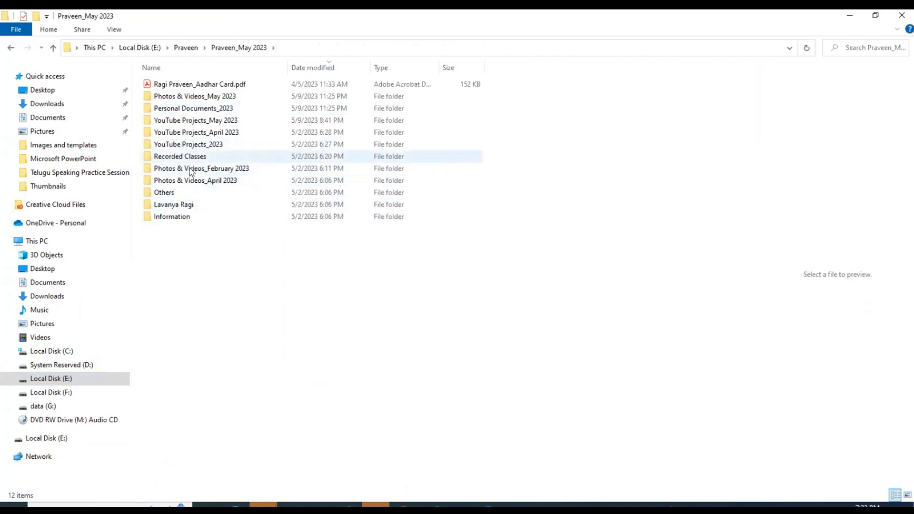
- Switch to Chrome and open a new browser window
left_click(544, 505)
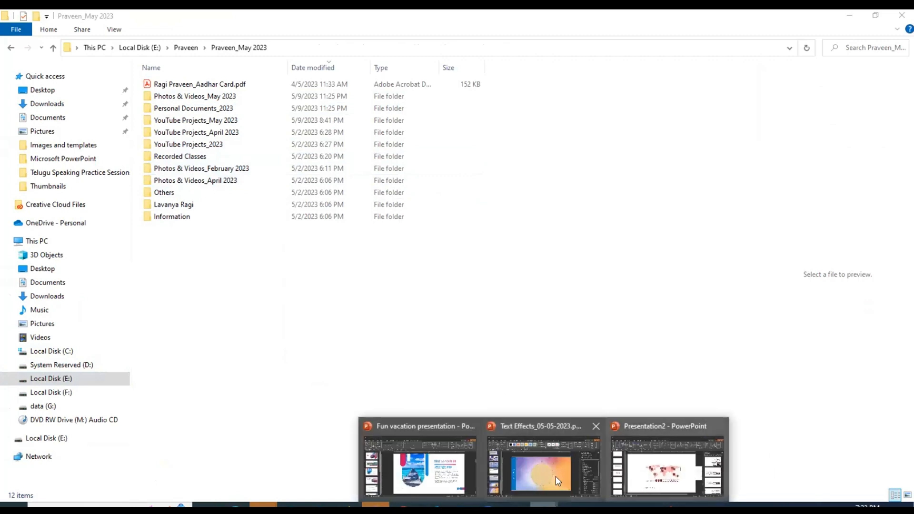
left_click(528, 435)
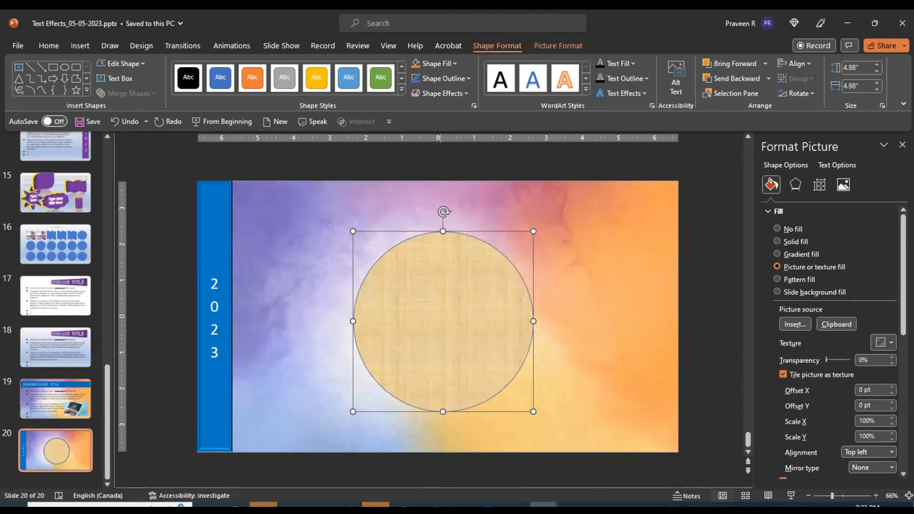
left_click(402, 505)
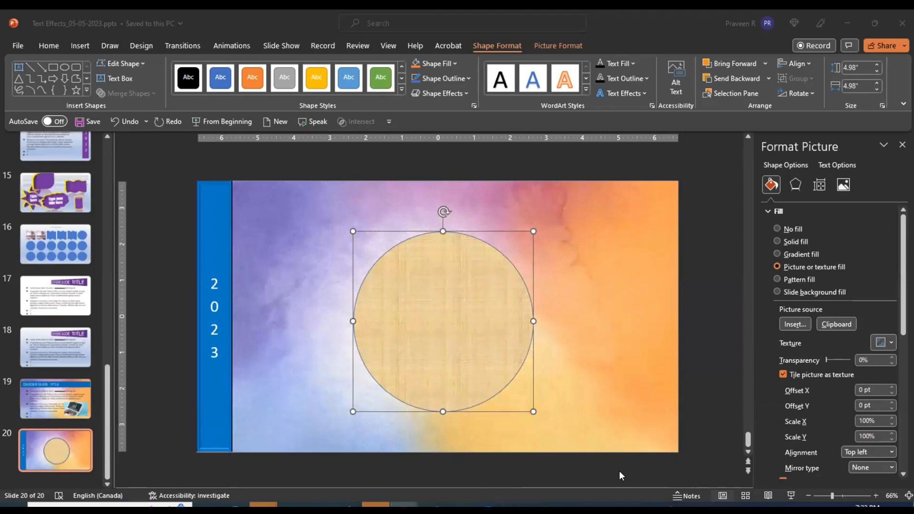
left_click(404, 505)
left_click(714, 474)
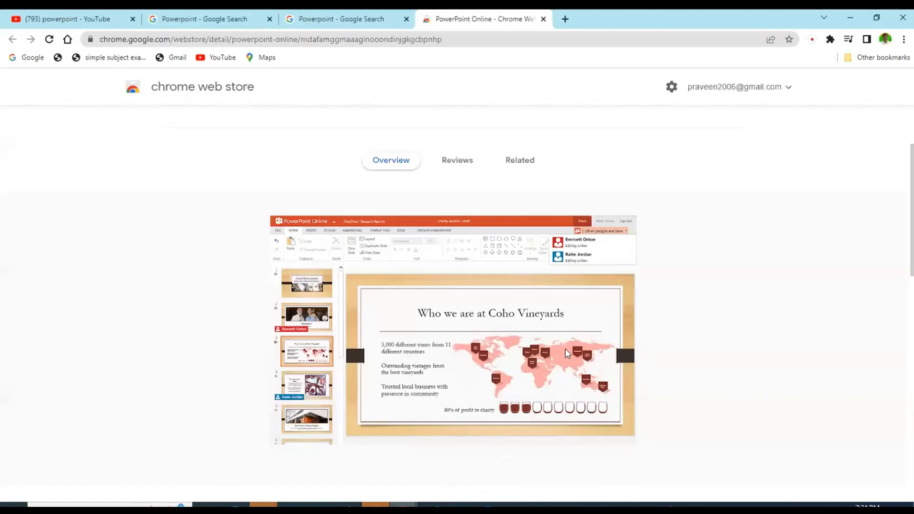
key("ctrl+n")
type("www")
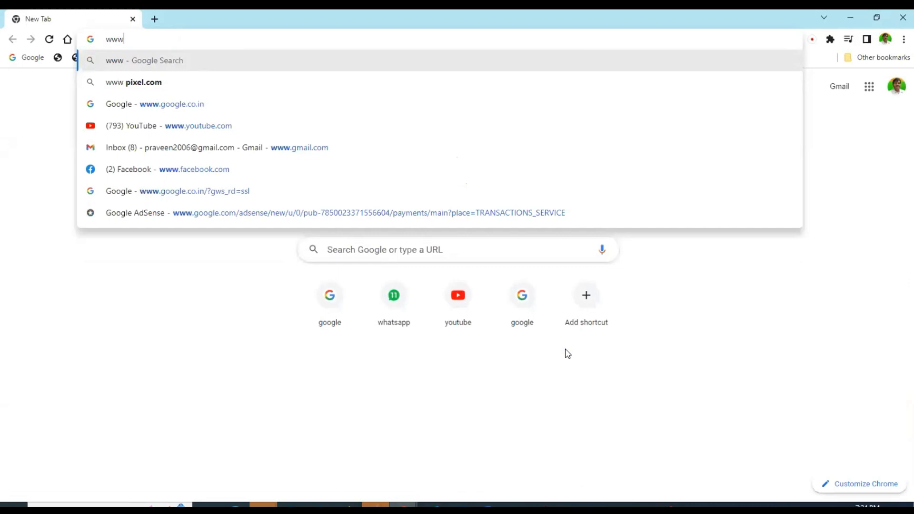
type(".pix")
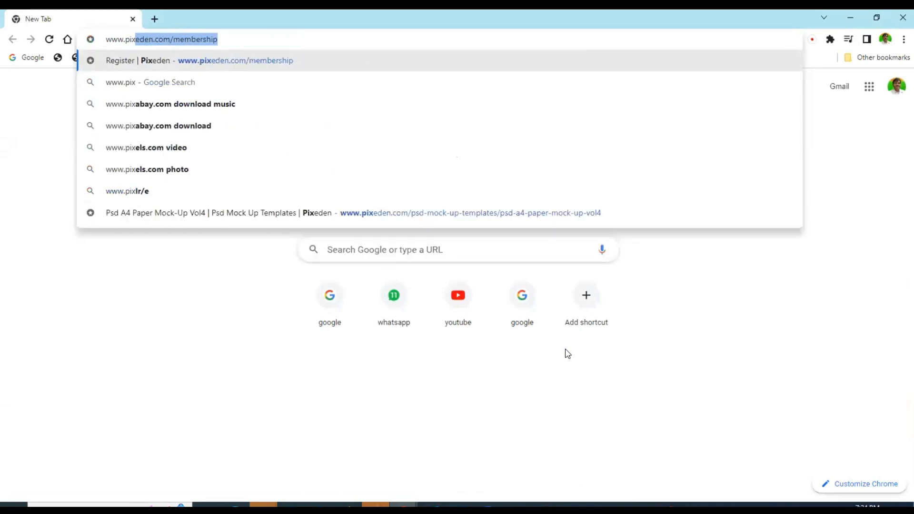
type("a")
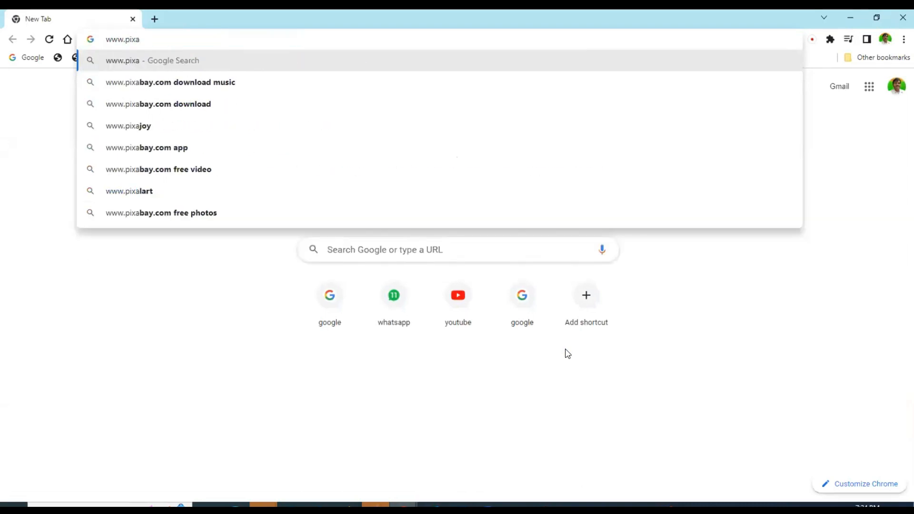
key("Down")
key("Down")
key("Up")
key("Return")
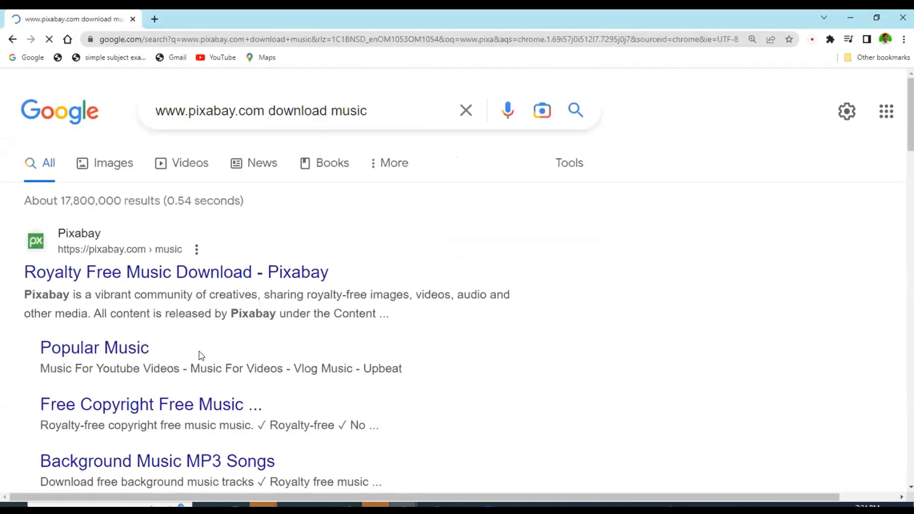
left_click_drag(368, 110, 269, 125)
key("BackSpace")
key("Return")
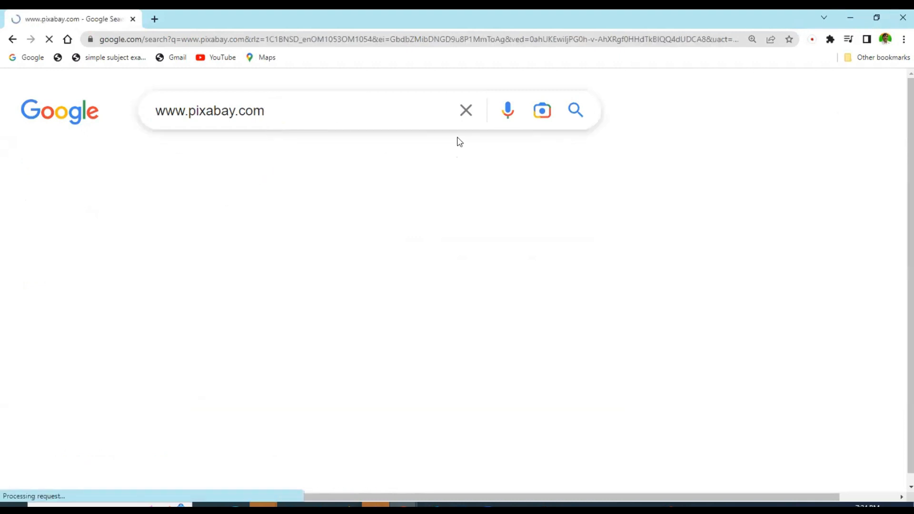
- Open the Pexels page of Pixabay from the search results in a new tab and switch to it
scroll(449, 280, "down", 5)
scroll(455, 280, "down", 9)
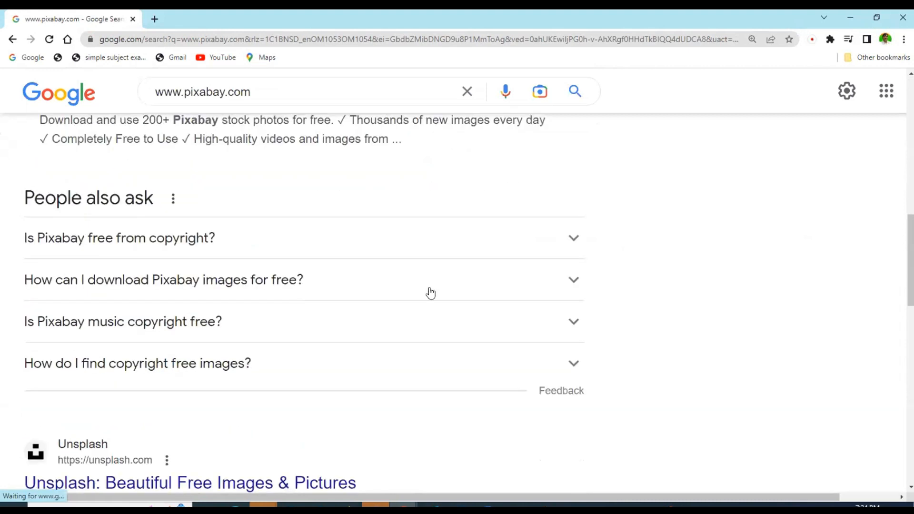
scroll(430, 293, "up", 5)
right_click(171, 253)
left_click(215, 264)
left_click(200, 19)
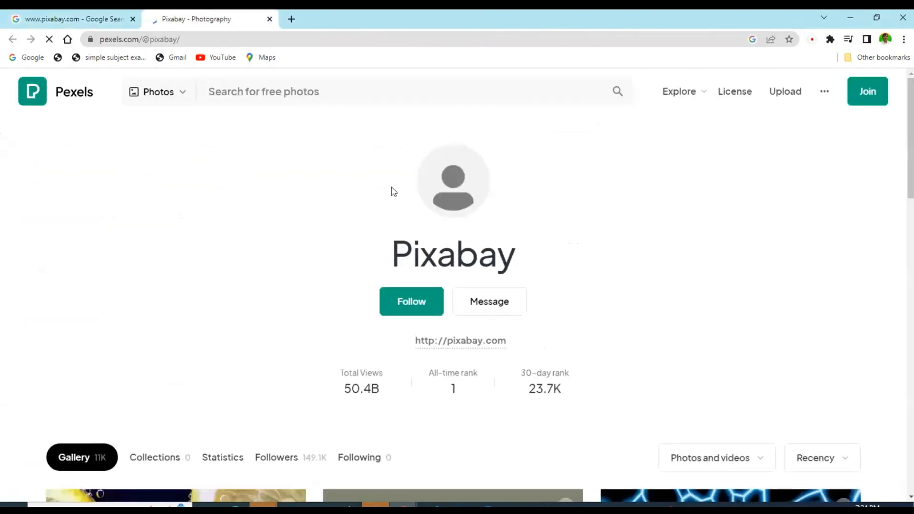
- Open the yellow sunflower photo with the blue background from the gallery in a new tab and view it
scroll(524, 255, "down", 7)
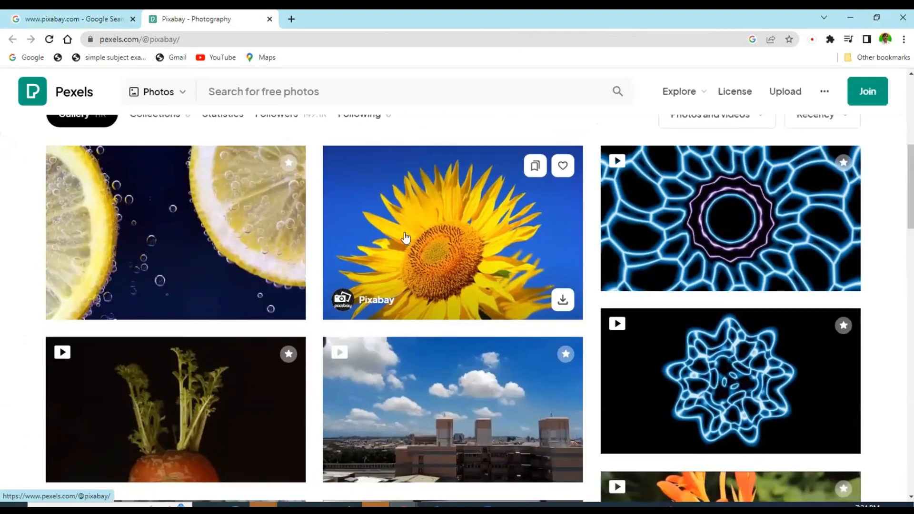
right_click(405, 237)
left_click(450, 241)
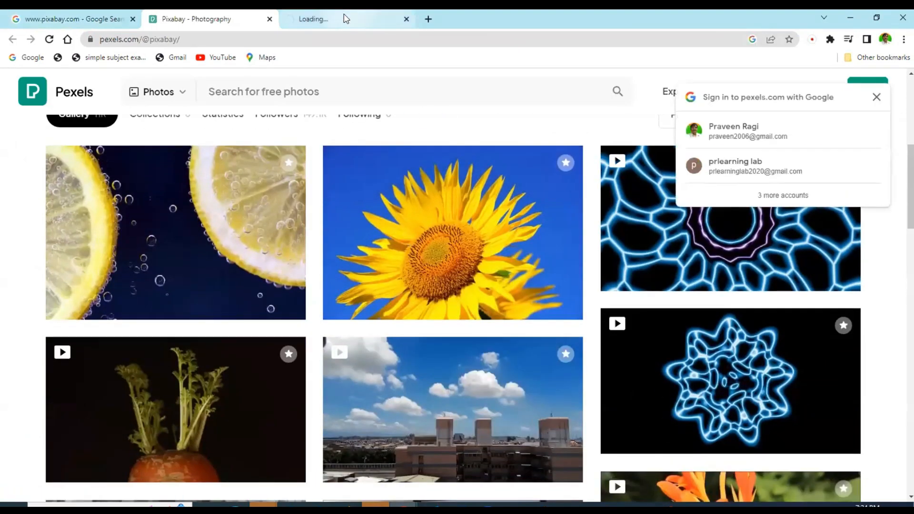
left_click(346, 19)
right_click(476, 267)
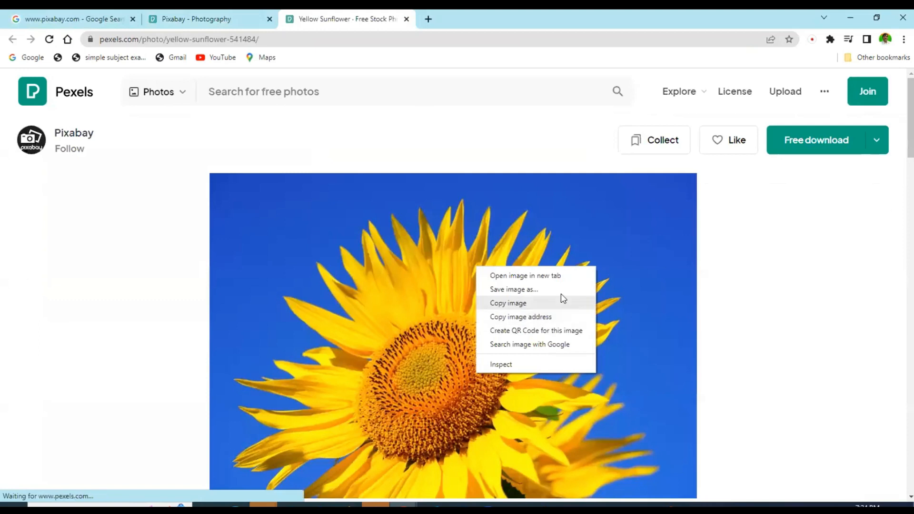
left_click(738, 253)
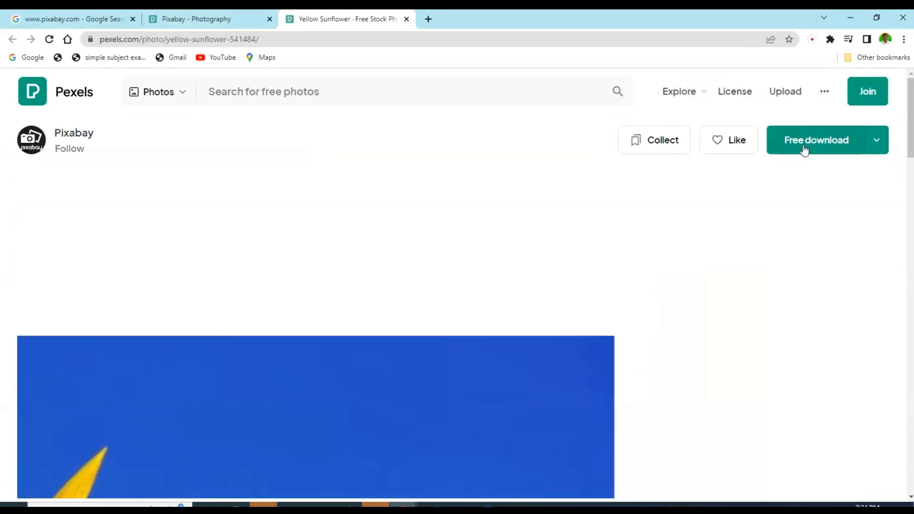
left_click(805, 150)
scroll(622, 275, "down", 3)
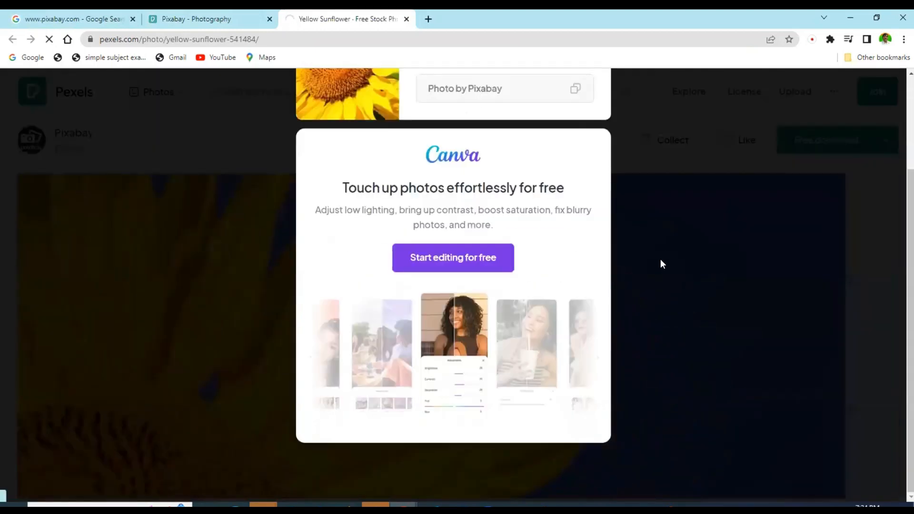
left_click(666, 261)
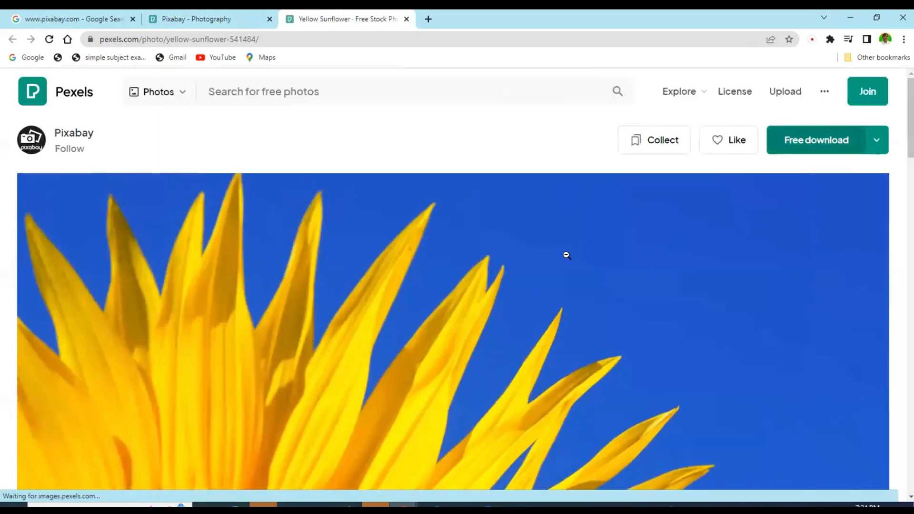
left_click(566, 256)
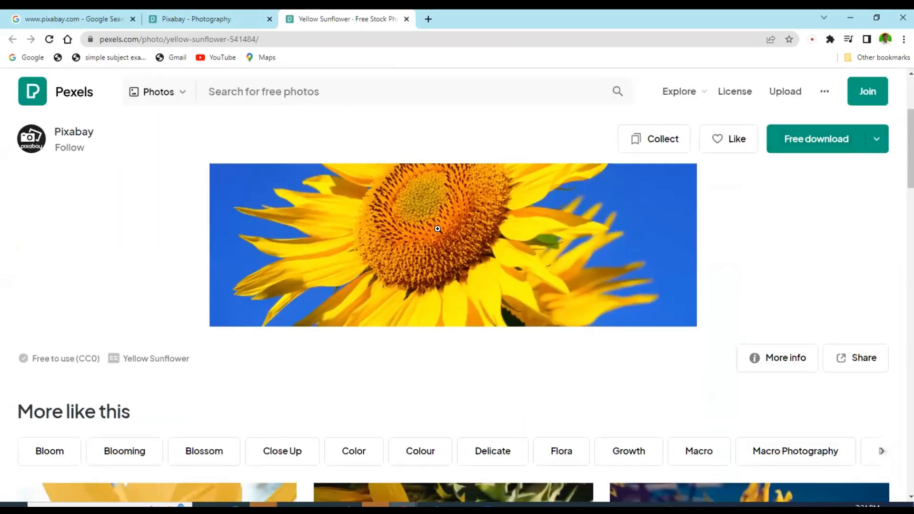
- Start saving the yellow sunflower image and browse on Local Disk (E:) to the Microsoft PowerPoint folder inside YouTube Projects_May 2023
right_click(437, 230)
left_click(469, 253)
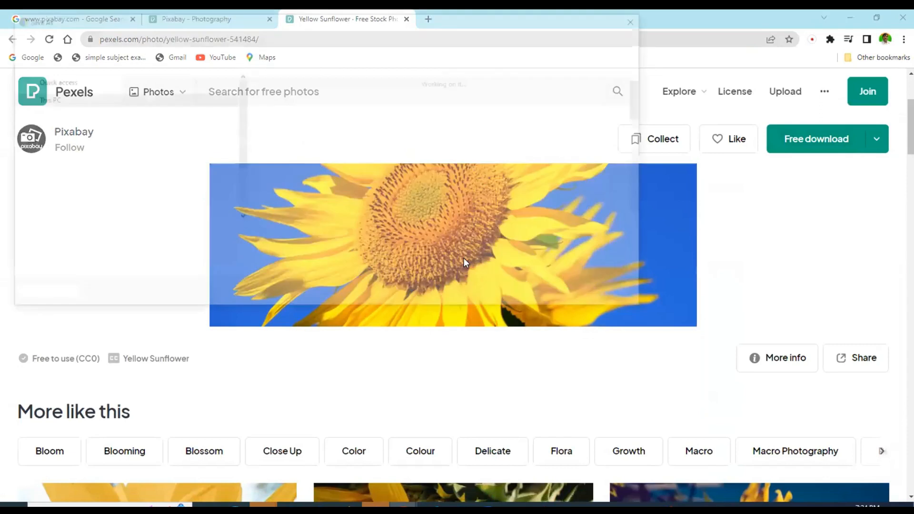
scroll(264, 188, "down", 1)
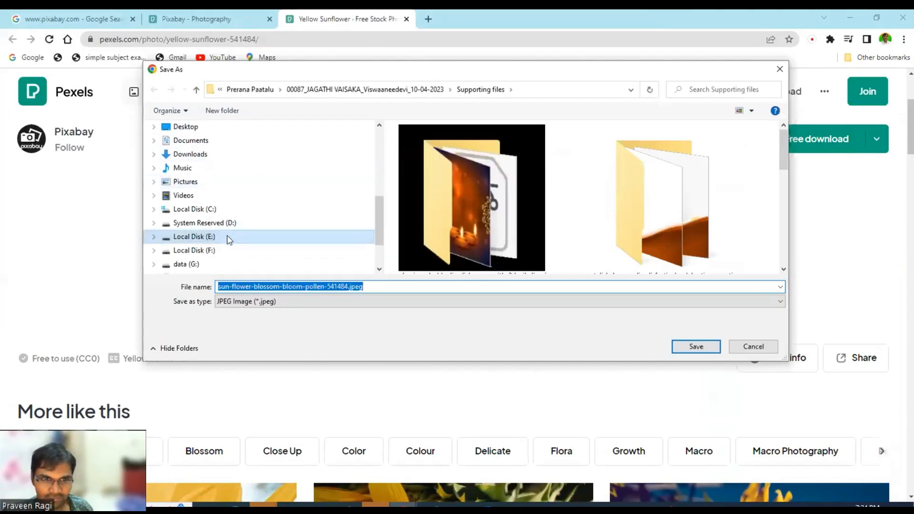
left_click(195, 237)
double_click(421, 143)
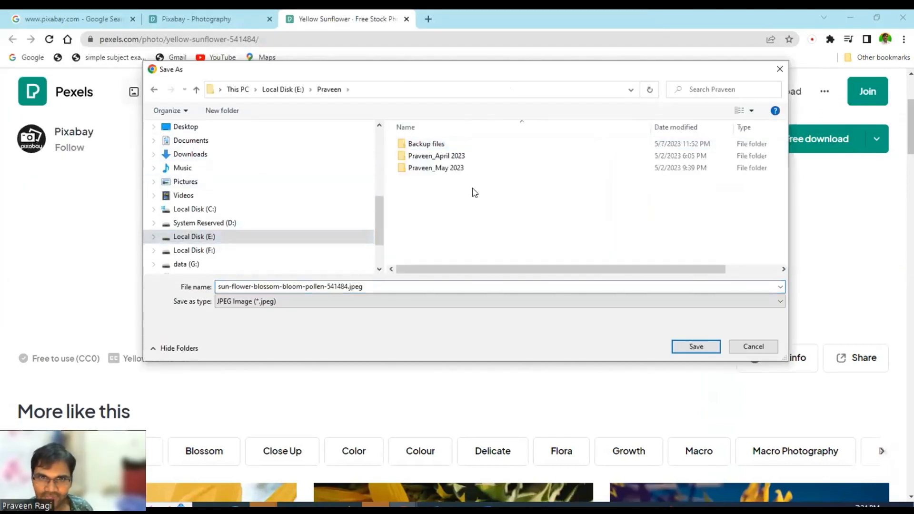
double_click(437, 167)
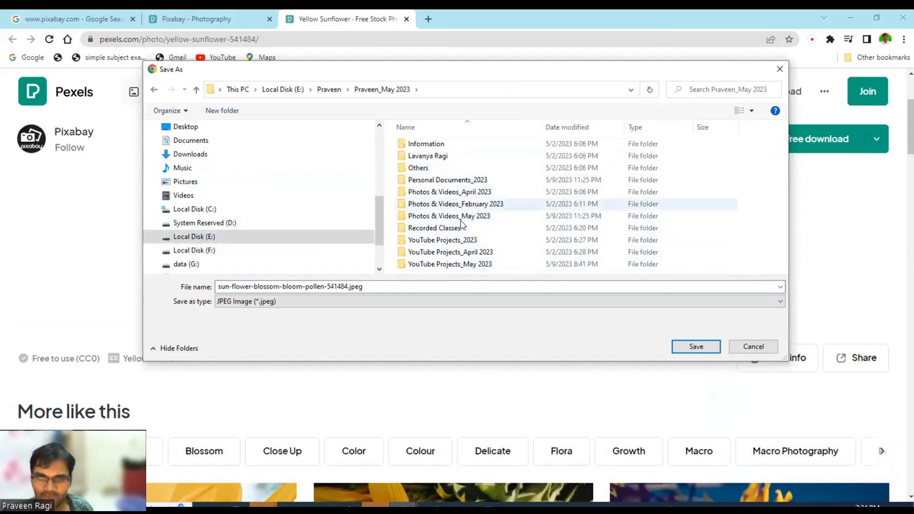
left_click(446, 254)
left_click(444, 260)
double_click(444, 263)
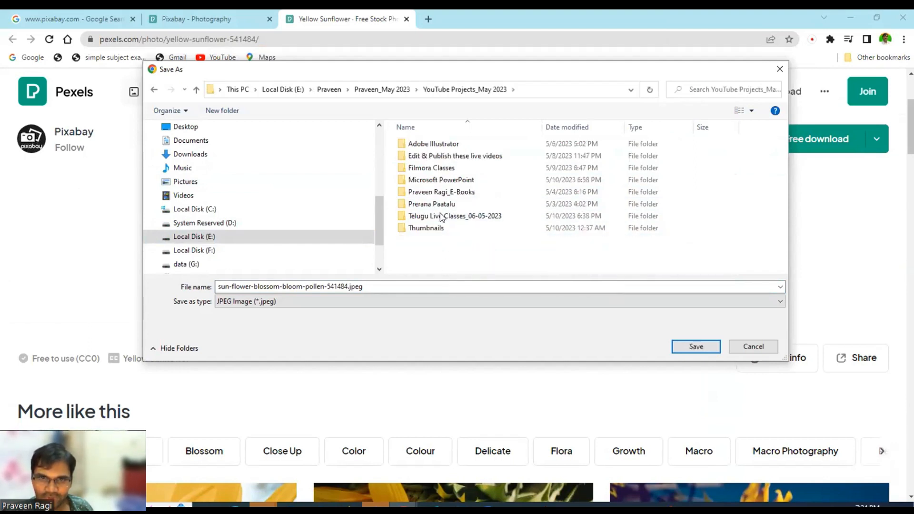
double_click(431, 181)
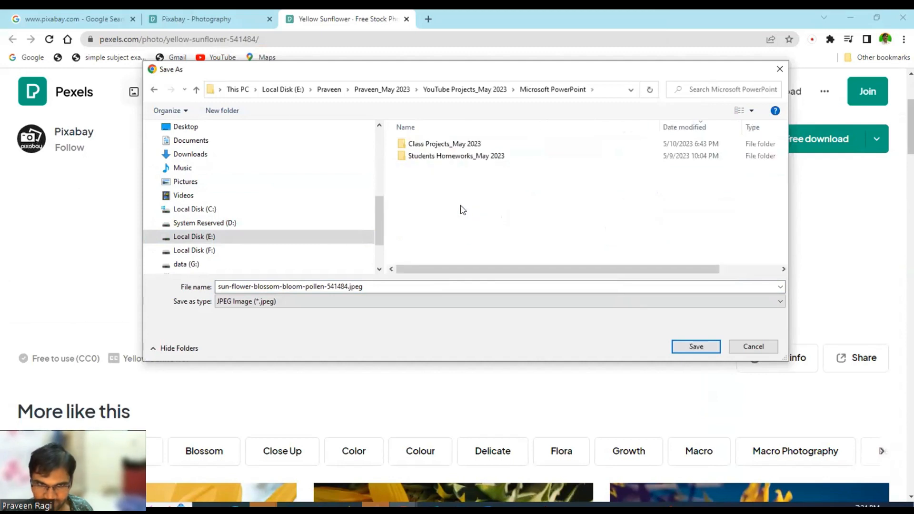
- Create a folder named Photo album and save the sunflower JPEG in it under its suggested file name
left_click(229, 101)
type("Photo al")
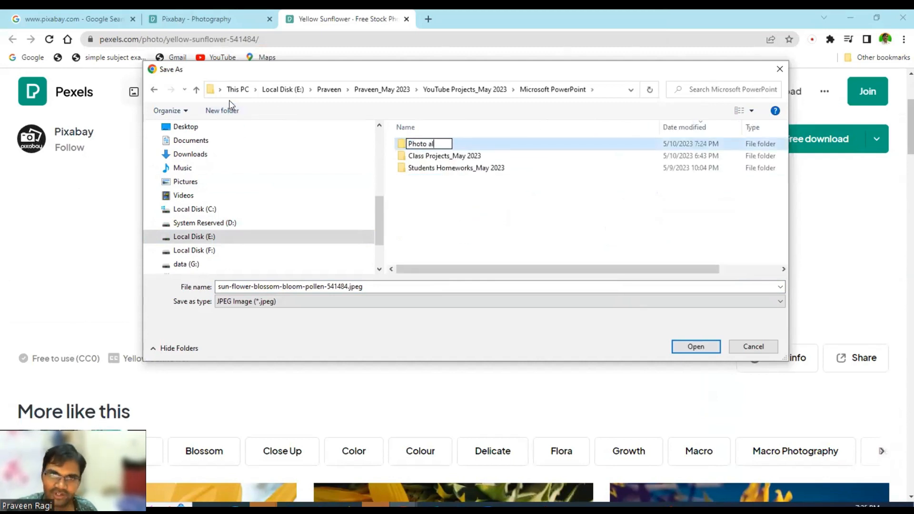
key("BackSpace")
key("BackSpace")
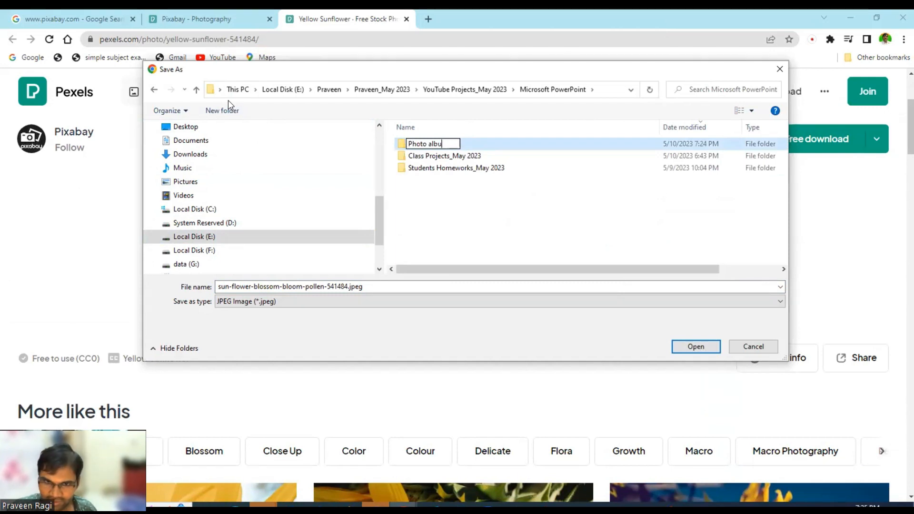
type("m")
key("Return")
key("Return")
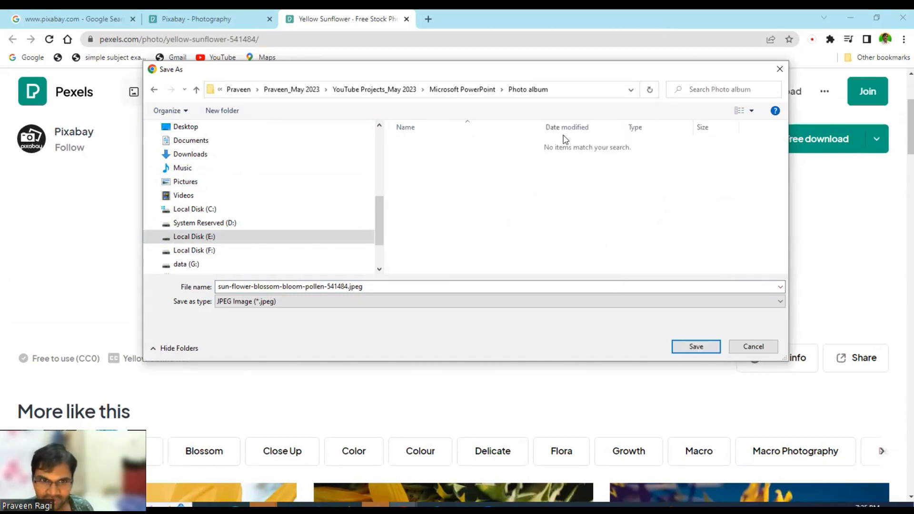
left_click(696, 347)
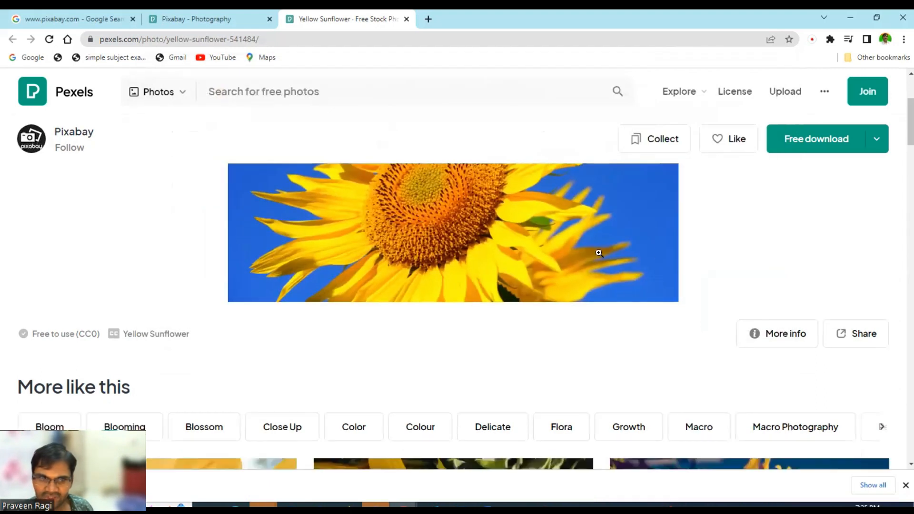
- Open the similar photos of the sunflower with a snail and of the two sunflowers in new tabs, and switch to the latter
scroll(652, 259, "down", 5)
scroll(620, 253, "down", 2)
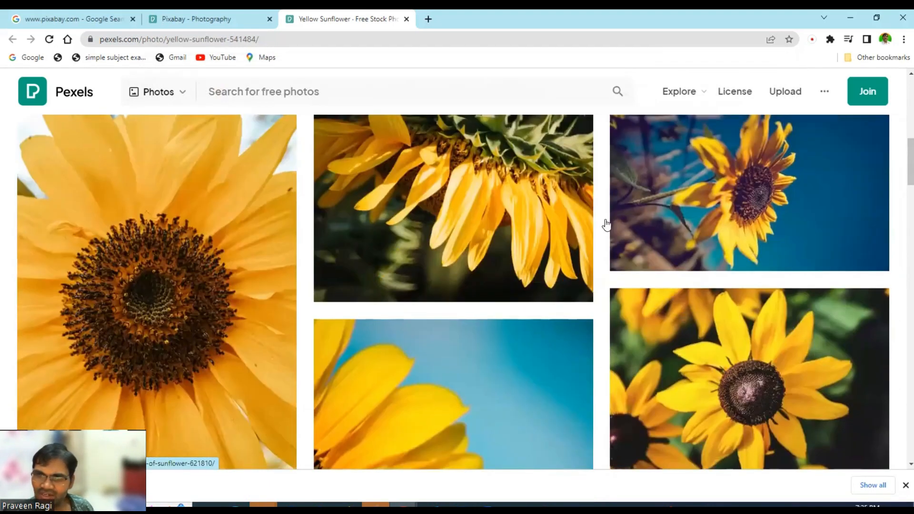
scroll(430, 221, "down", 6)
right_click(432, 222)
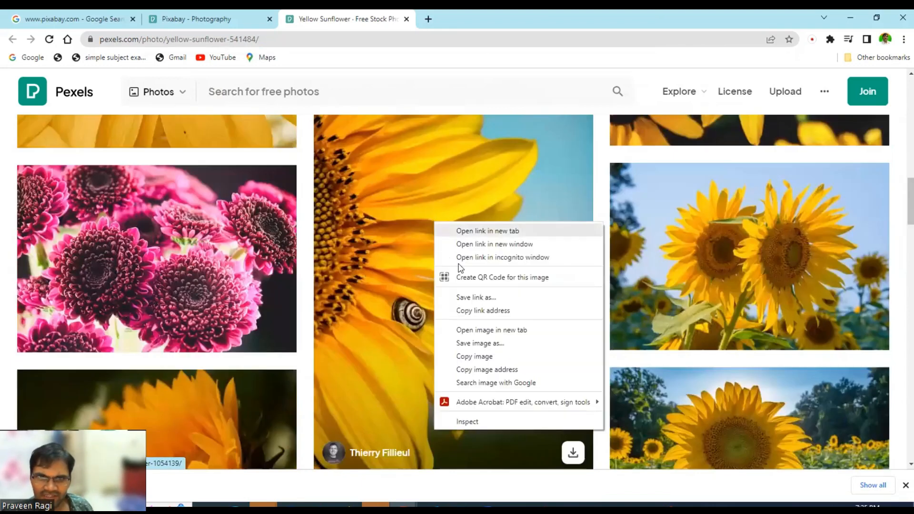
left_click(486, 231)
right_click(655, 239)
left_click(692, 251)
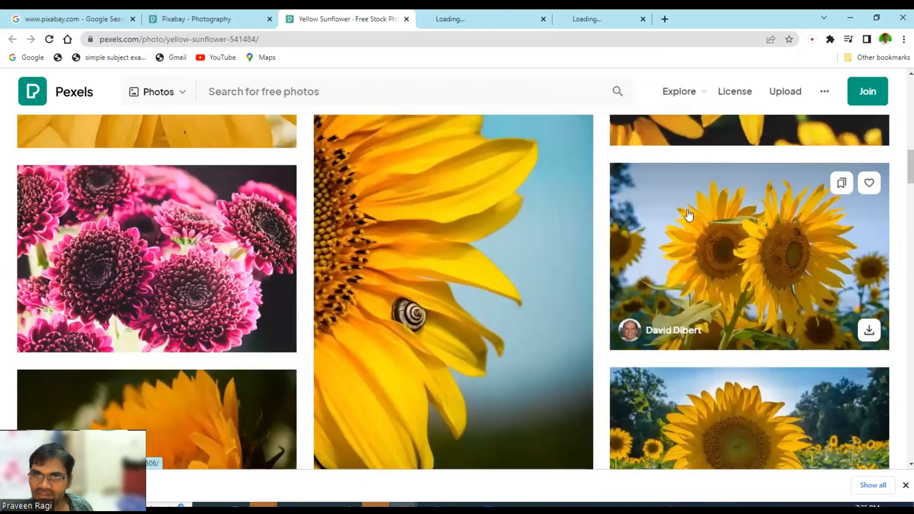
left_click(614, 20)
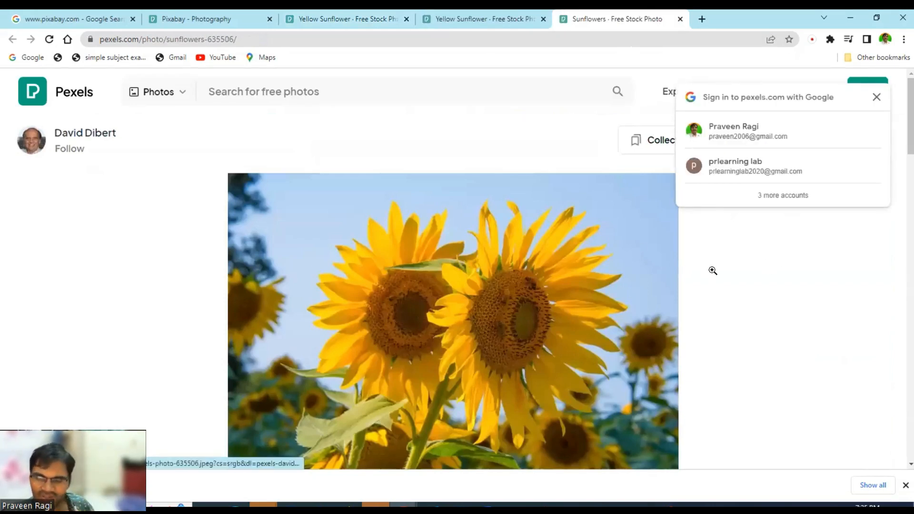
- Save the photo of the two sunflowers as pexels-photo-635506.webp in the Photo album folder
scroll(524, 322, "down", 5)
scroll(504, 277, "up", 2)
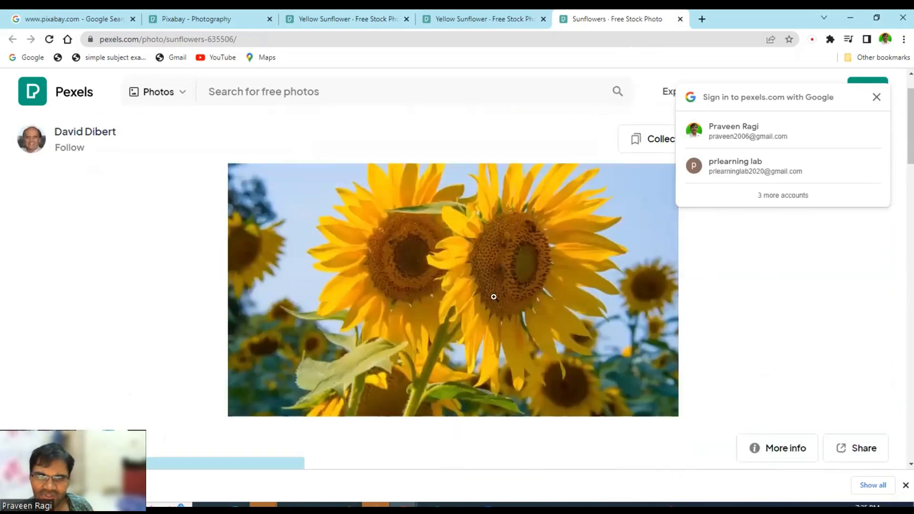
right_click(496, 275)
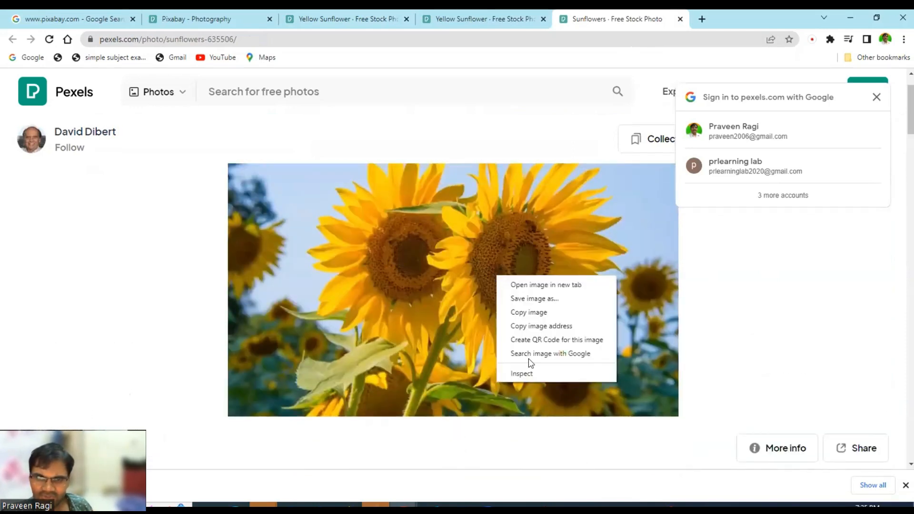
left_click(538, 300)
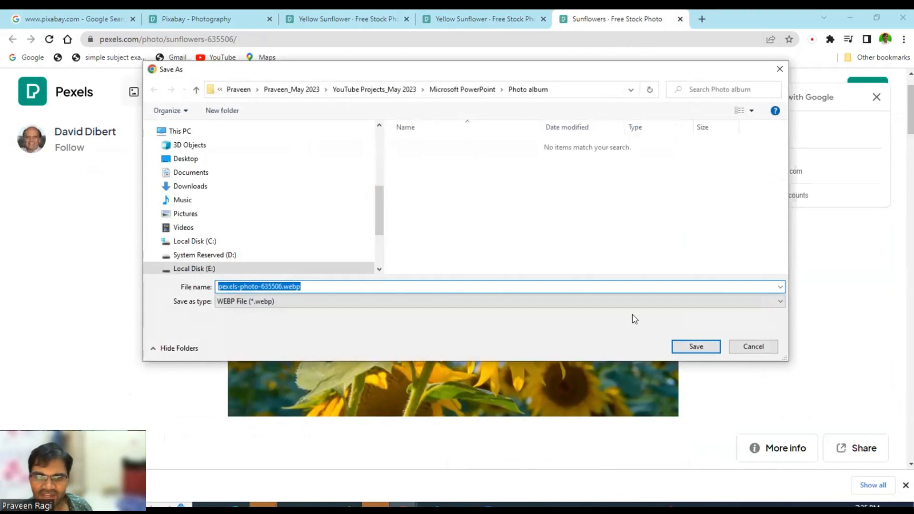
left_click(695, 346)
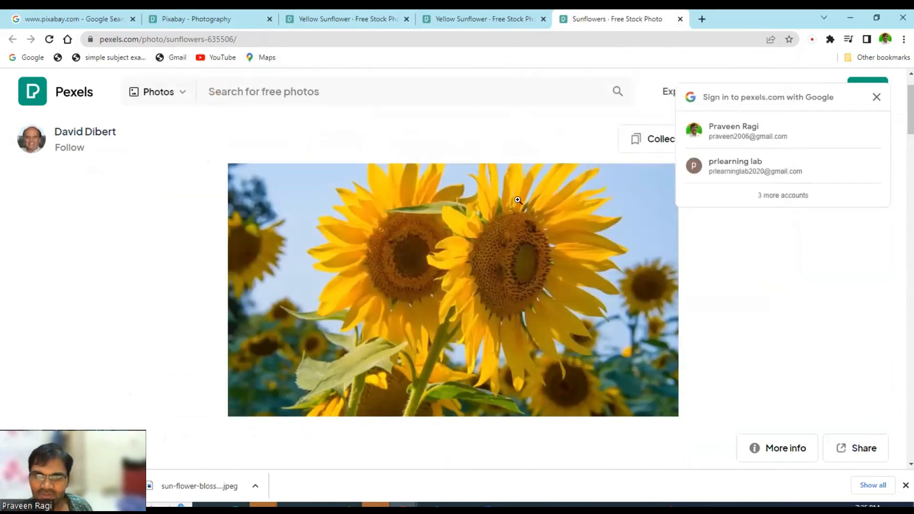
- Save the similar photo of a single sunflower in a yellow field as pexels-photo-635529.webp in the Photo album folder
scroll(518, 201, "down", 10)
right_click(440, 209)
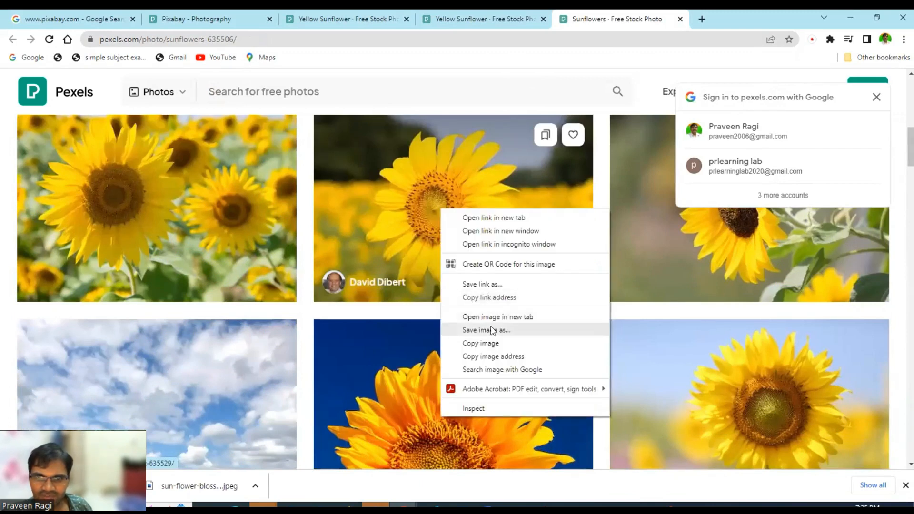
left_click(491, 329)
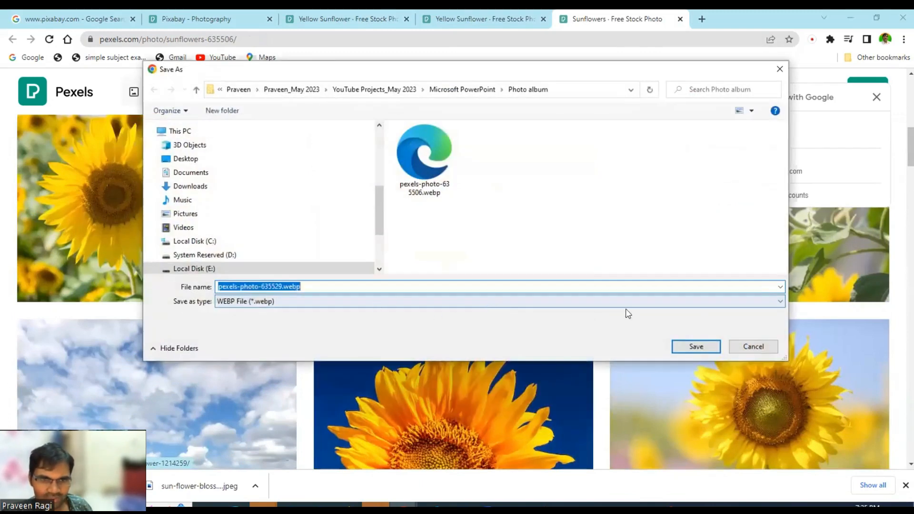
key("Return")
- Save the photo of the sunflower field under a cloudy sky as pexels-photo-9201276.jpeg in the Photo album folder
scroll(426, 305, "down", 5)
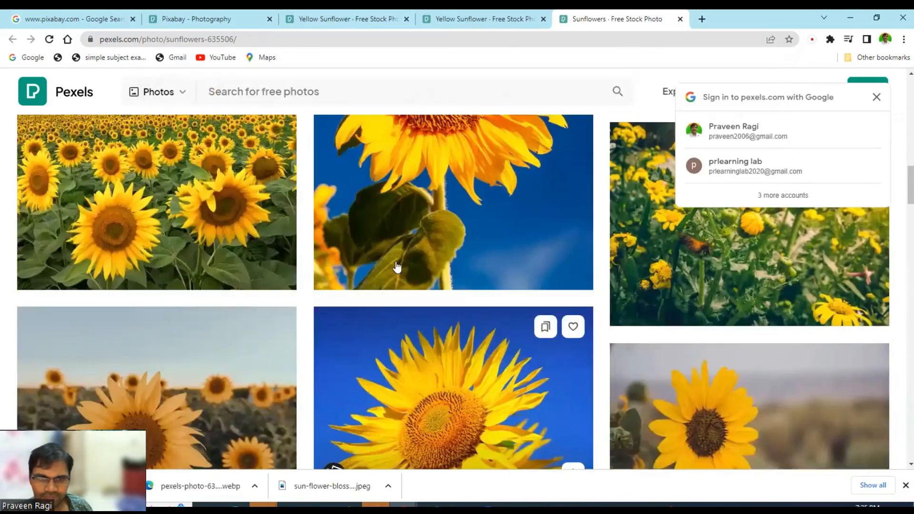
right_click(113, 172)
left_click(184, 298)
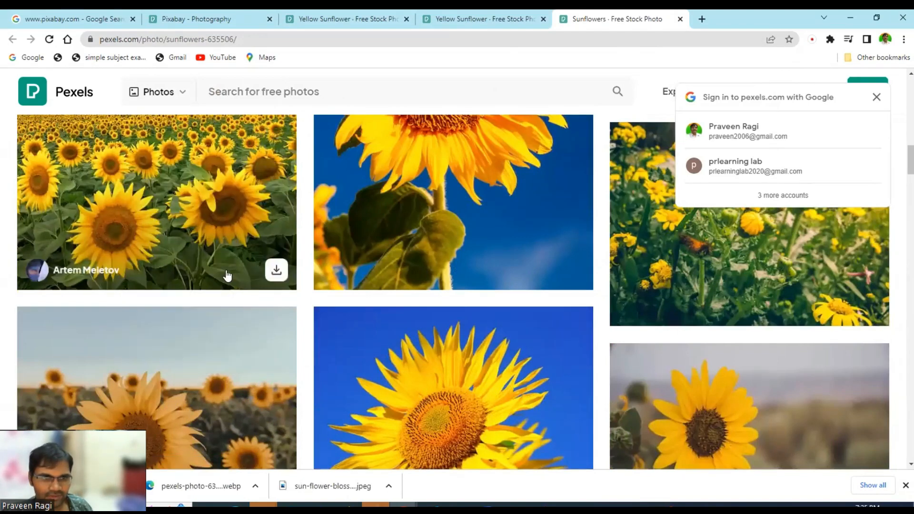
right_click(206, 211)
left_click(245, 321)
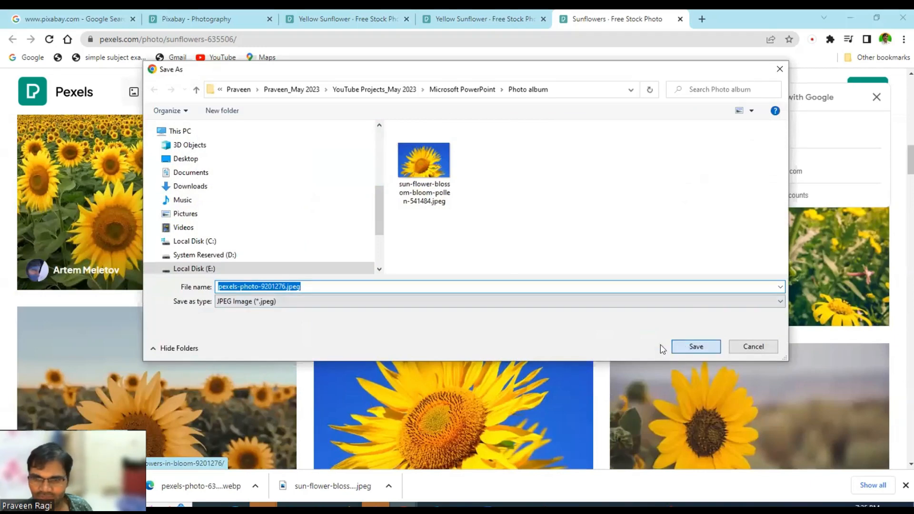
left_click(692, 344)
- Try to save the photo of the sunflower on a teal background as pexels-photo-4053818.webp in the Photo album folder
scroll(504, 357, "down", 5)
right_click(471, 347)
left_click(527, 259)
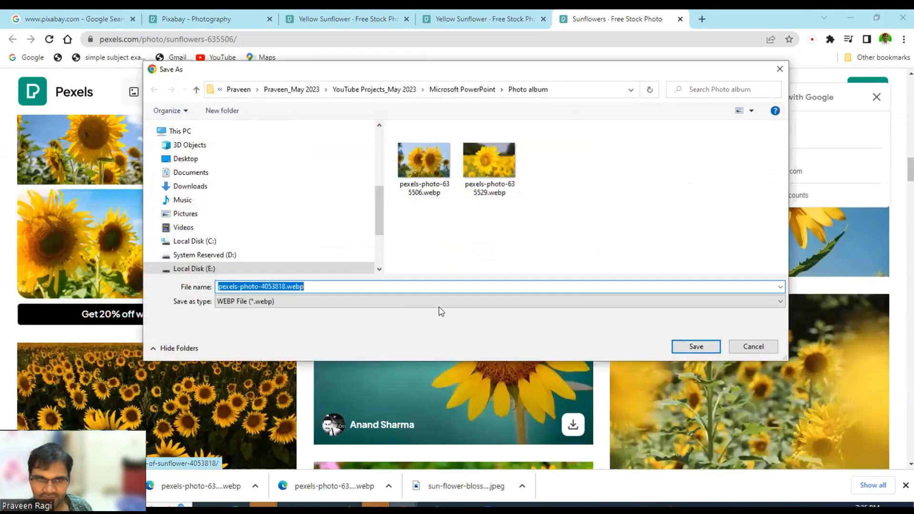
left_click(692, 344)
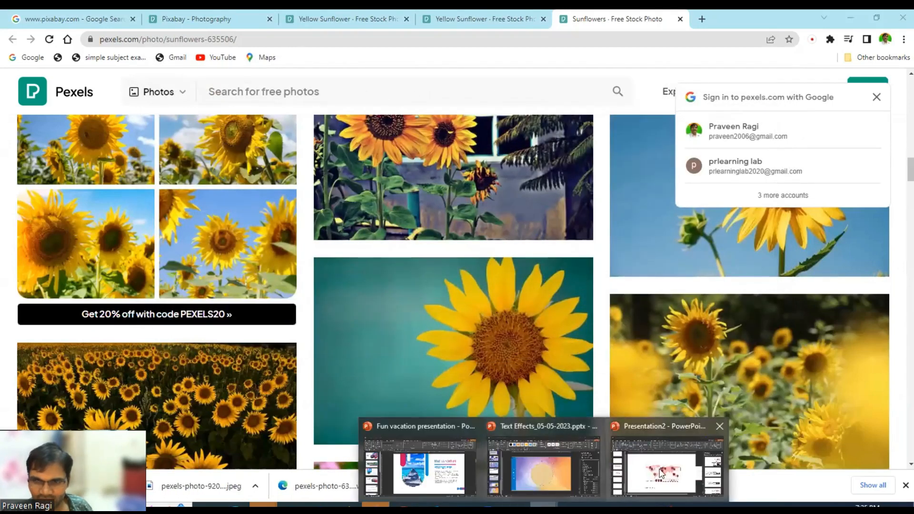
- Switch to Presentation2 in PowerPoint and insert a blank slide after the world map slide
left_click(667, 462)
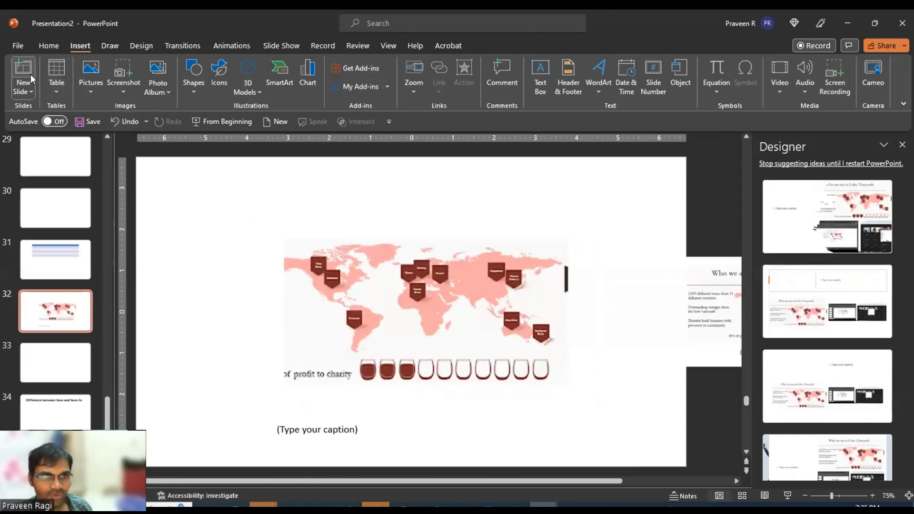
left_click(32, 87)
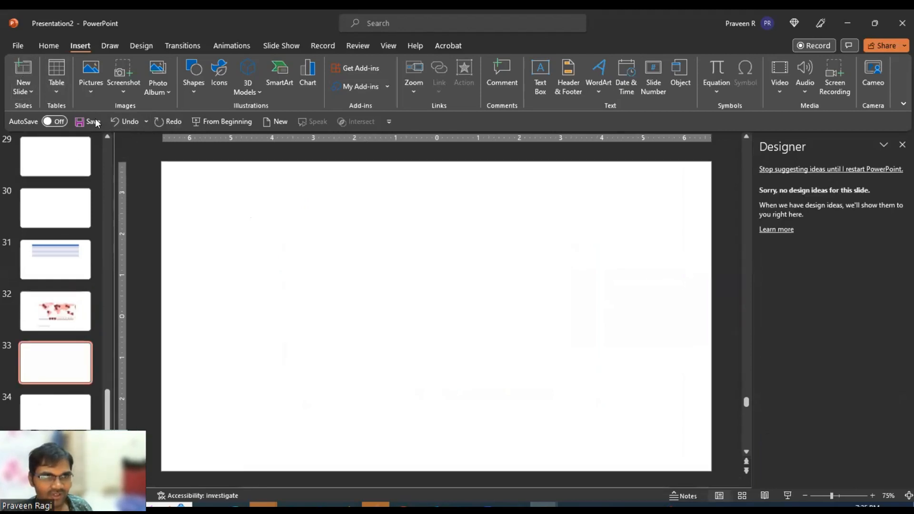
- Create a new blank presentation and delete all placeholders from its first slide
left_click(18, 46)
left_click(159, 128)
left_click_drag(292, 190, 786, 485)
key("Delete")
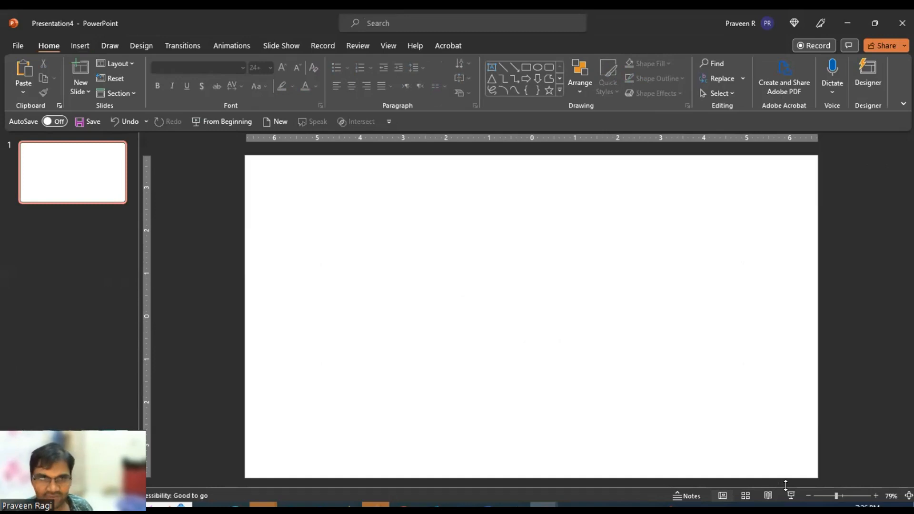
- Start a new photo album and open the file selection for adding pictures from disk
left_click(80, 42)
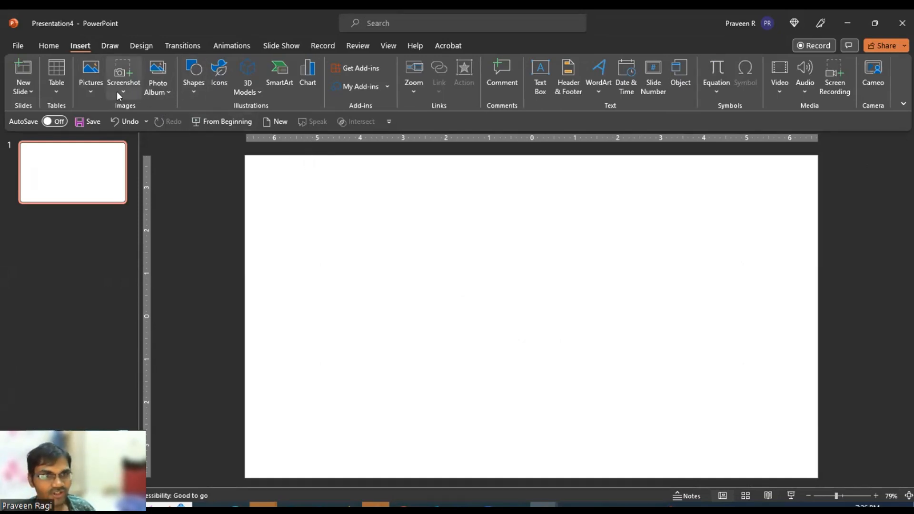
left_click(150, 70)
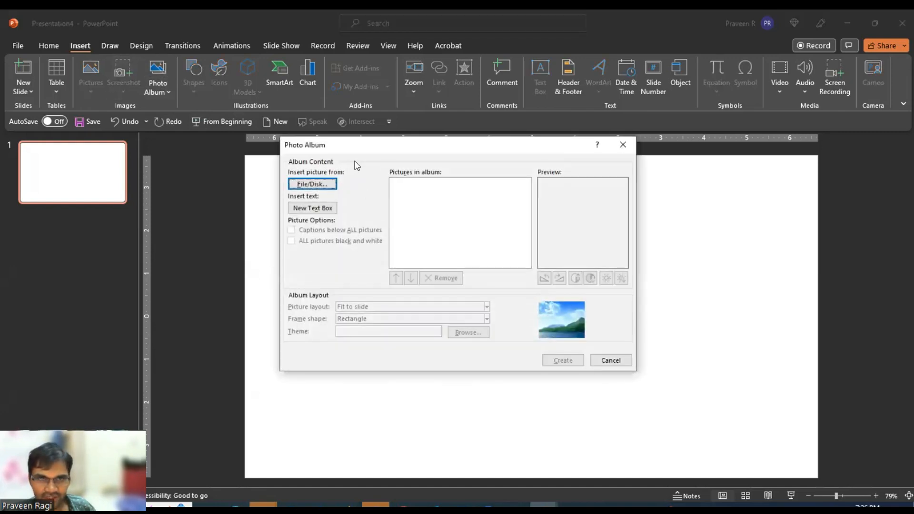
left_click(319, 242)
scroll(426, 301, "down", 2)
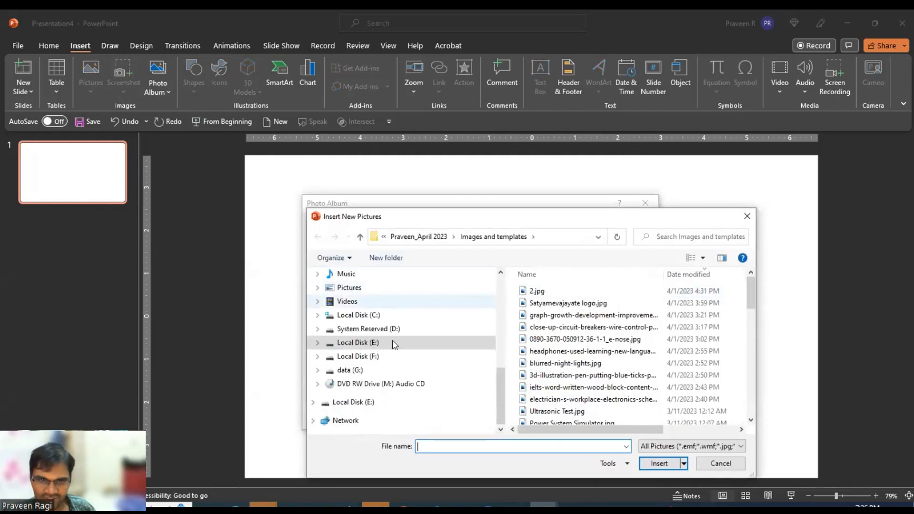
- Browse on Local Disk (E:) to the Photo album folder under YouTube Projects_May 2023 and Microsoft PowerPoint, and widen the file dialog
left_click(393, 341)
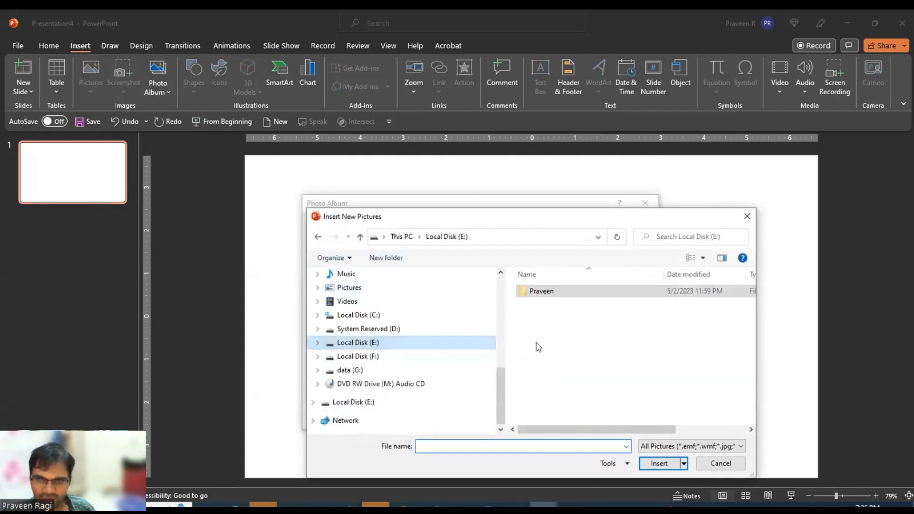
double_click(545, 291)
double_click(542, 315)
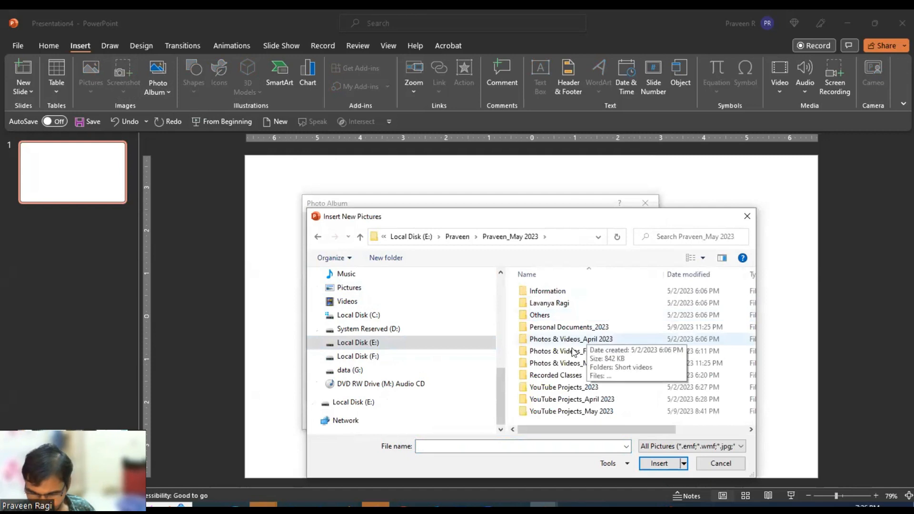
left_click(565, 411)
left_click(564, 410)
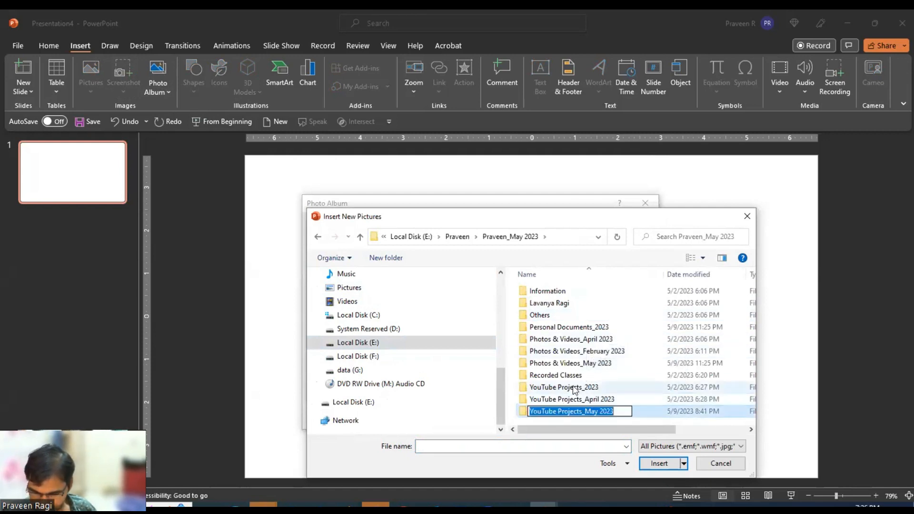
double_click(564, 410)
double_click(555, 327)
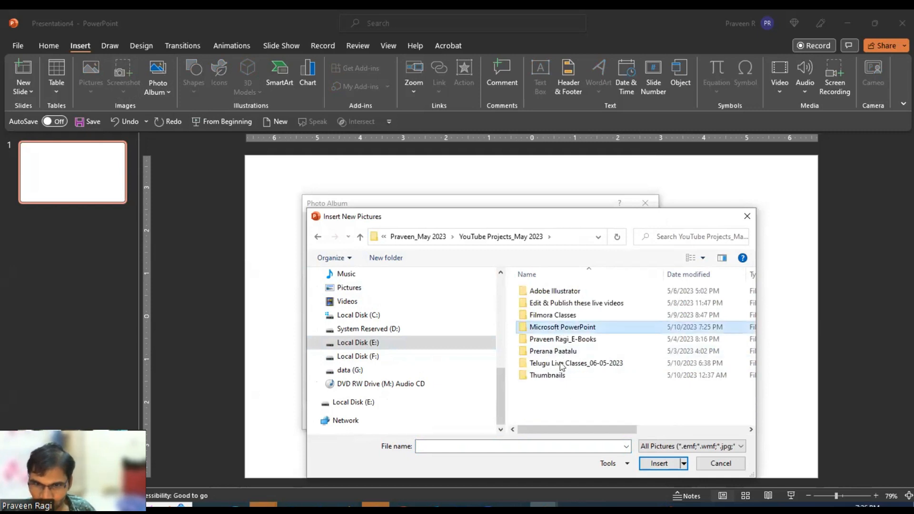
double_click(547, 288)
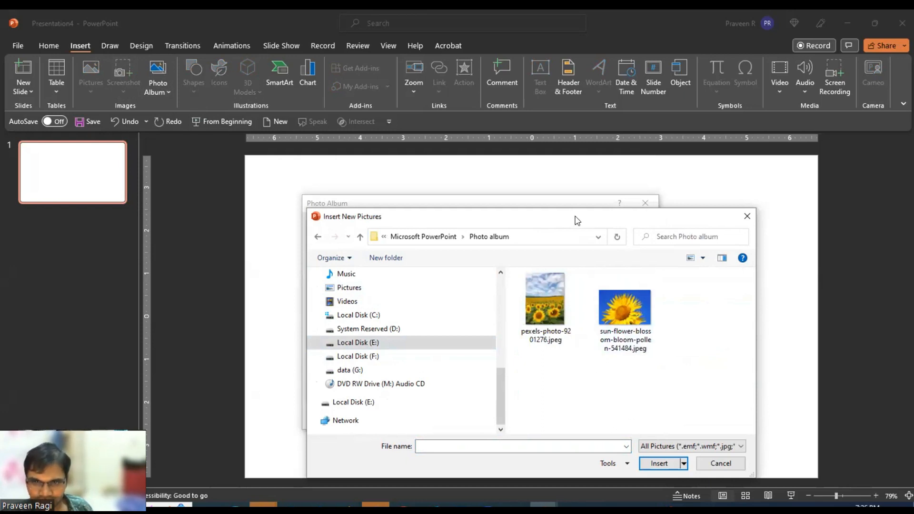
left_click_drag(577, 220, 433, 186)
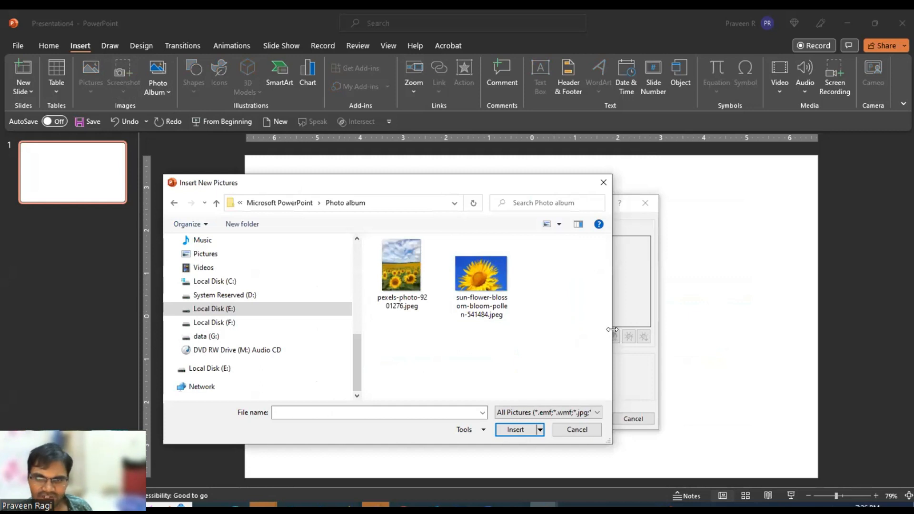
left_click_drag(612, 335, 742, 338)
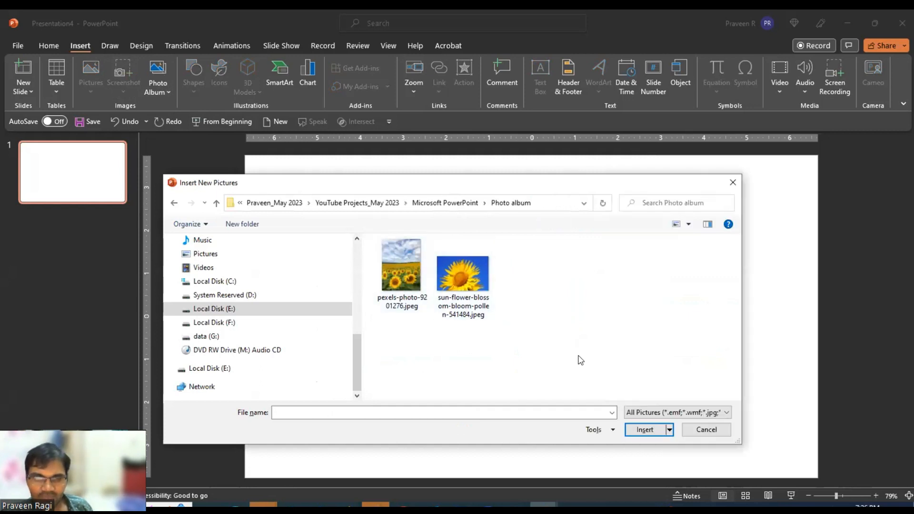
- Switch to the Pexels page in Chrome and capture the yellow sunflower photo with the green background using Snipping Tool
key("alt+Tab")
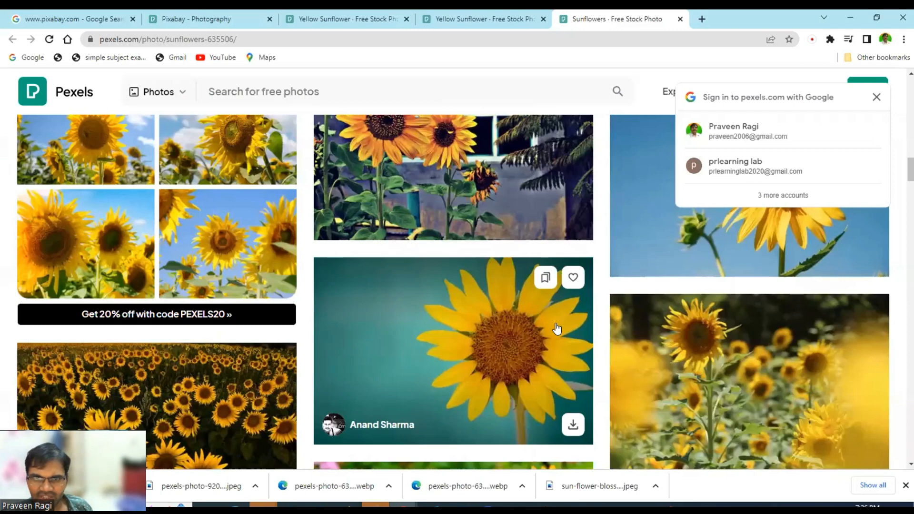
scroll(557, 328, "up", 10)
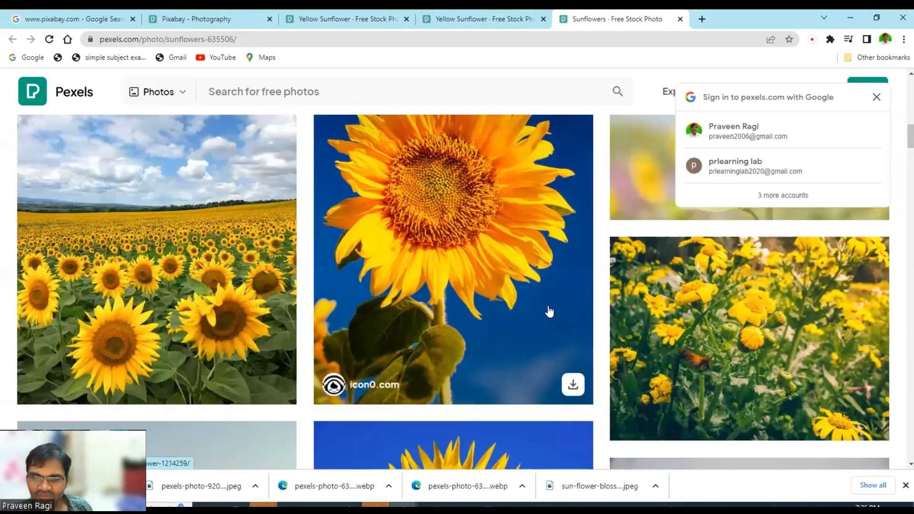
scroll(549, 311, "down", 10)
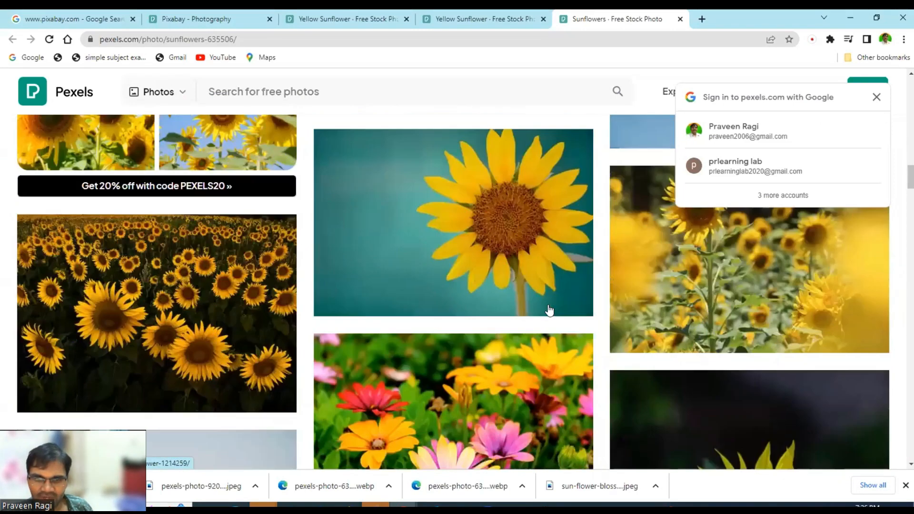
scroll(548, 310, "down", 15)
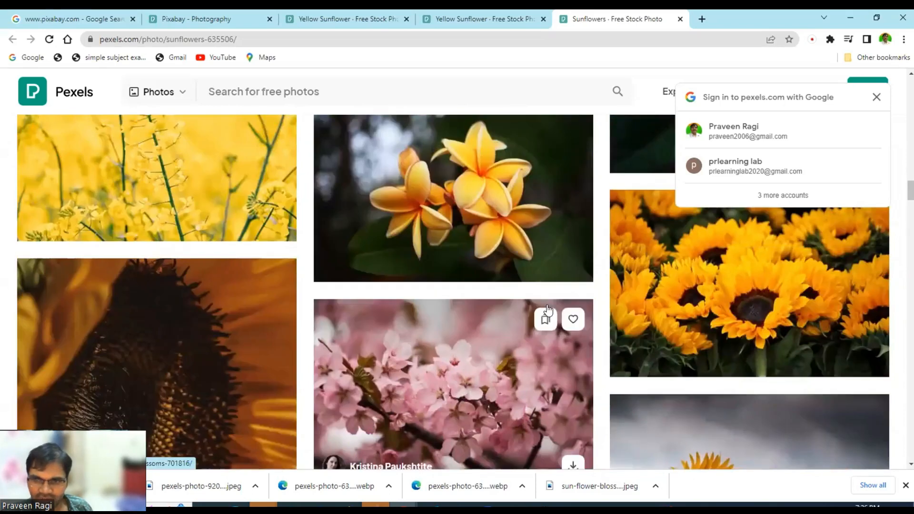
scroll(549, 308, "down", 3)
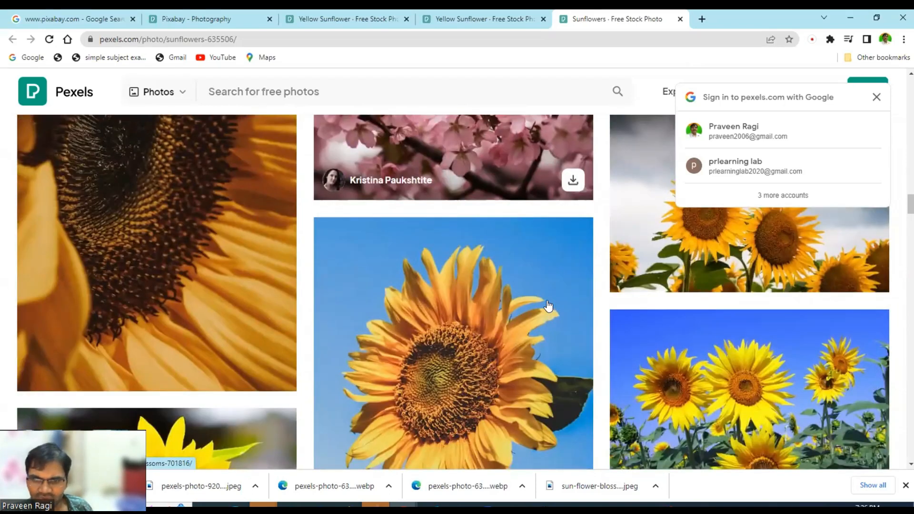
scroll(548, 306, "down", 4)
scroll(464, 261, "up", 2)
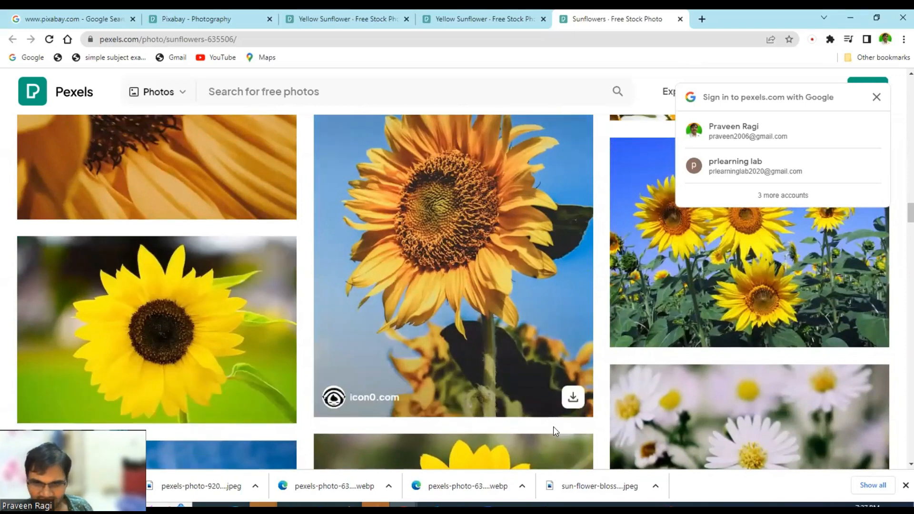
key("super")
type("sni")
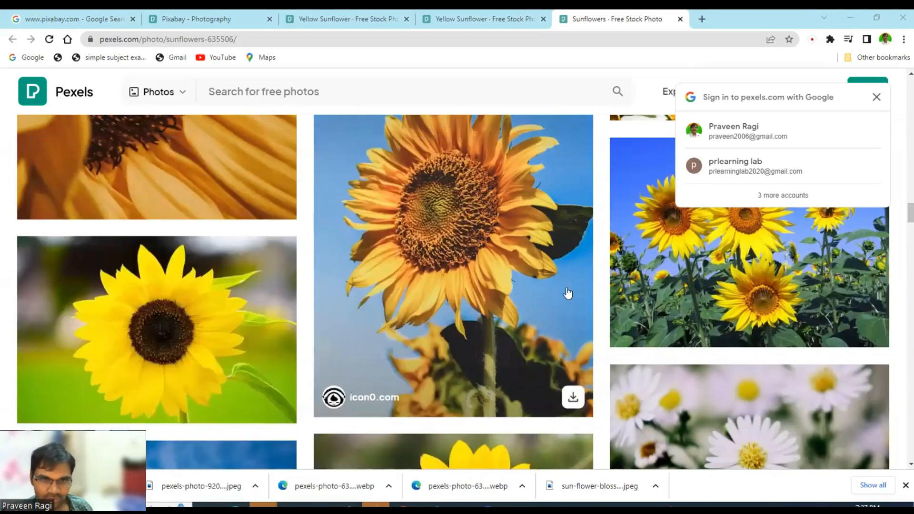
left_click(607, 173)
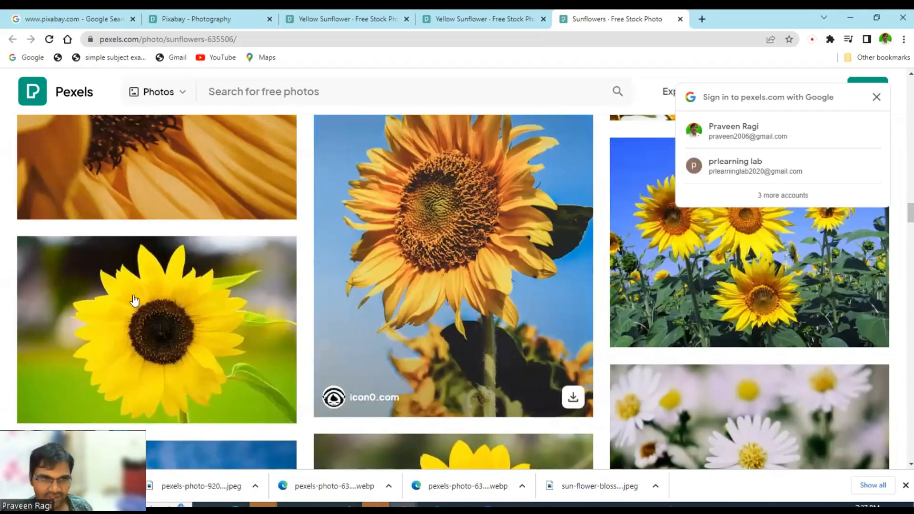
left_click_drag(18, 237, 298, 423)
- Start saving the snip and browse on Local Disk (E:) to the YouTube Projects_May 2023 folder
right_click(237, 292)
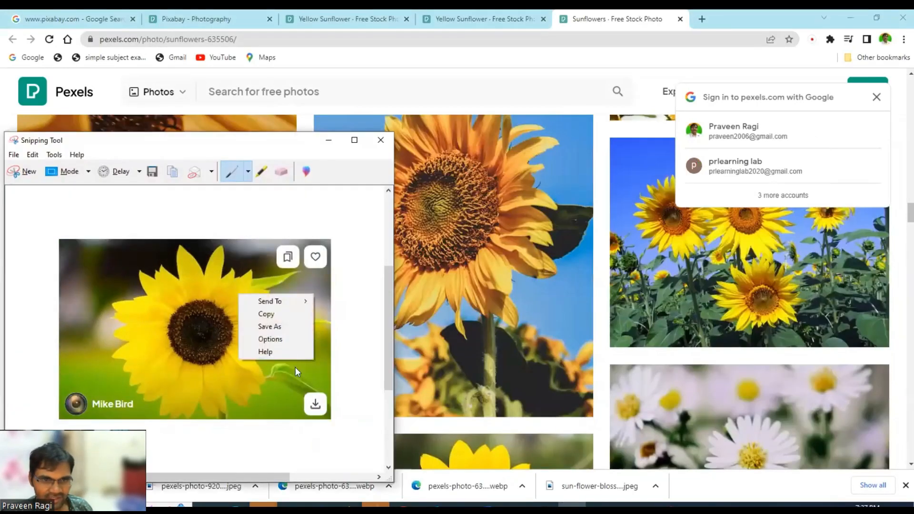
left_click(246, 326)
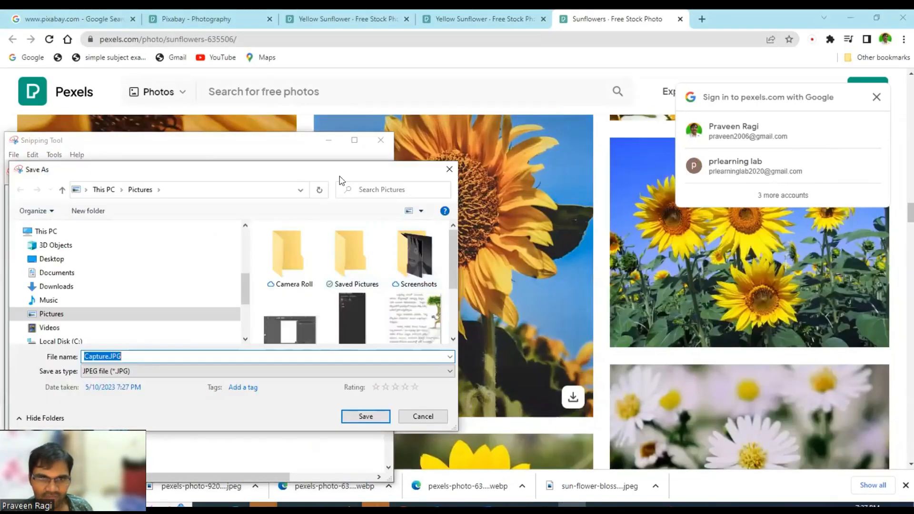
scroll(210, 247, "down", 3)
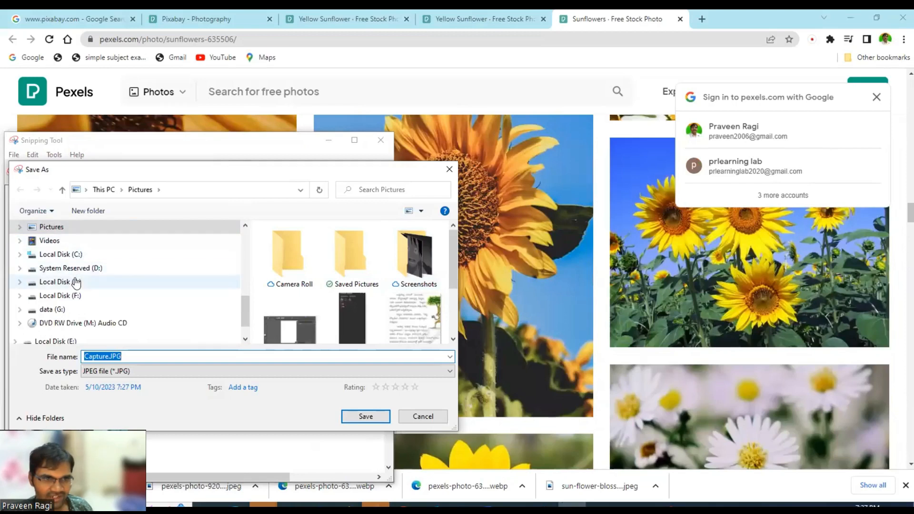
left_click(55, 282)
left_click(291, 245)
double_click(291, 245)
left_click(317, 268)
double_click(317, 268)
scroll(390, 289, "down", 1)
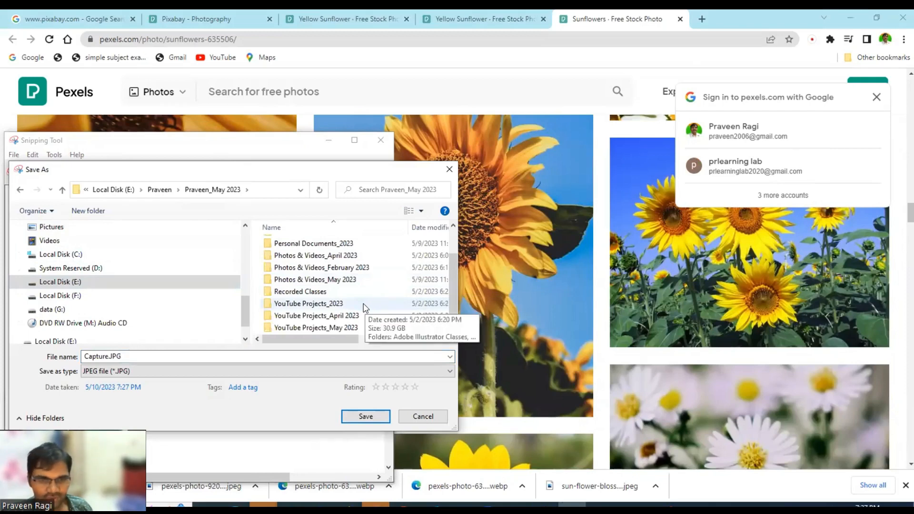
double_click(328, 329)
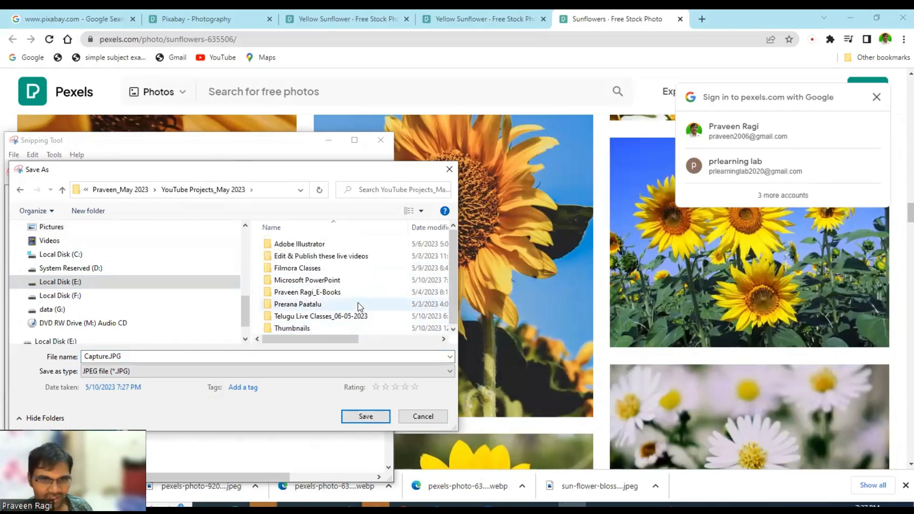
- Save the snip as Capture.JPG in the Photo album folder under Microsoft PowerPoint
left_click(318, 283)
double_click(319, 283)
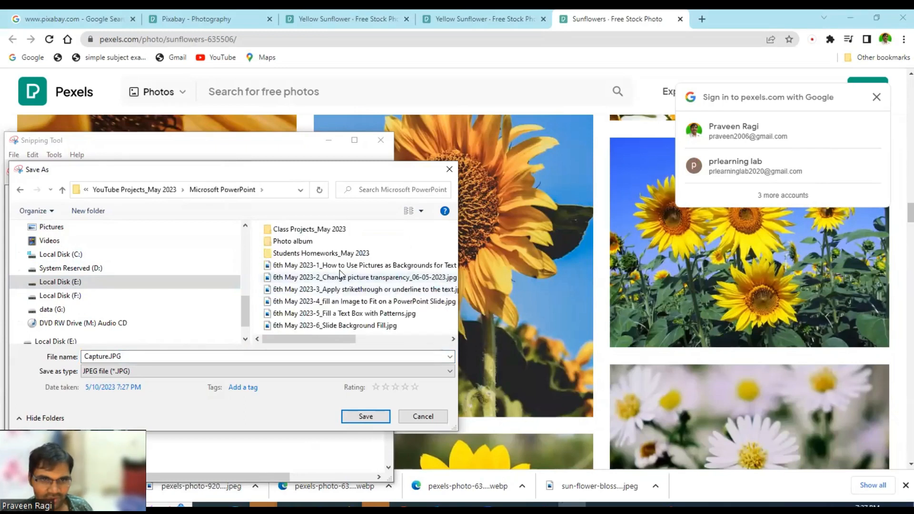
double_click(303, 241)
left_click(366, 416)
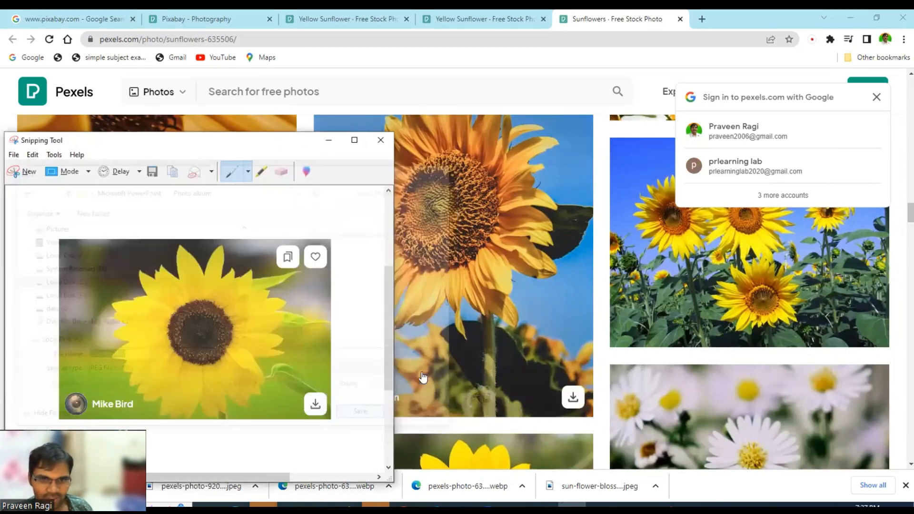
- Reopen Snipping Tool and capture the orange sunflower photo with the blue sky background on the Pexels page
key("alt+Tab")
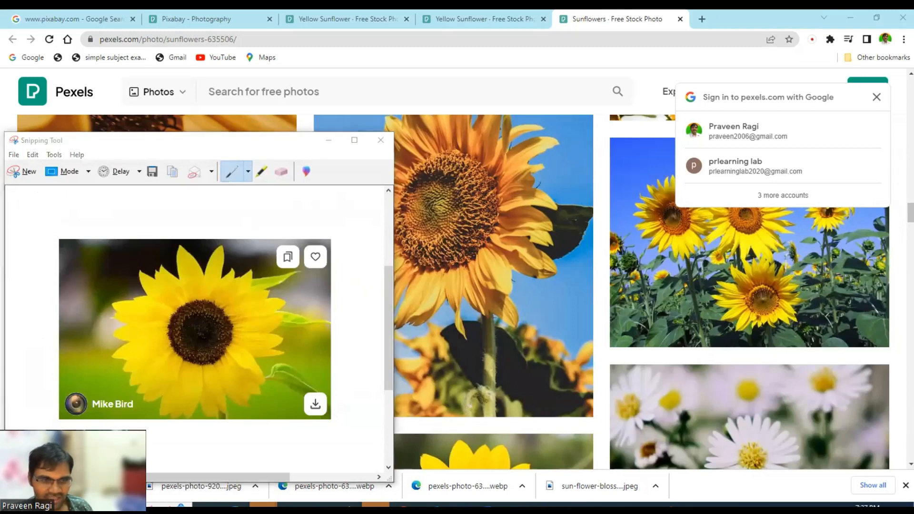
key("super")
type("sni")
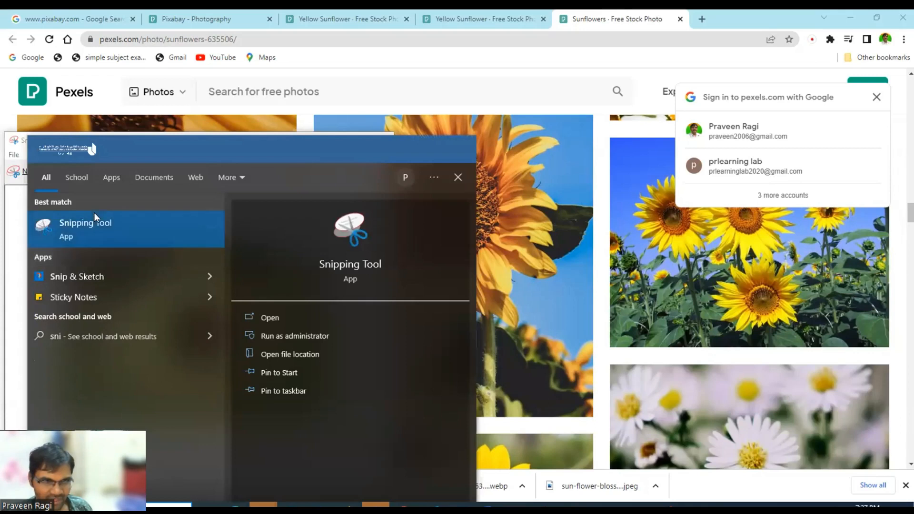
left_click(89, 227)
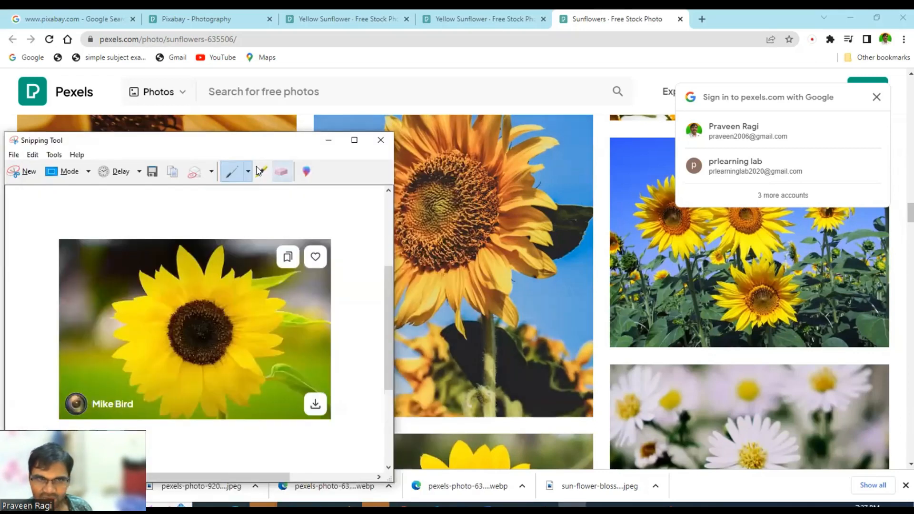
left_click_drag(232, 146, 729, 185)
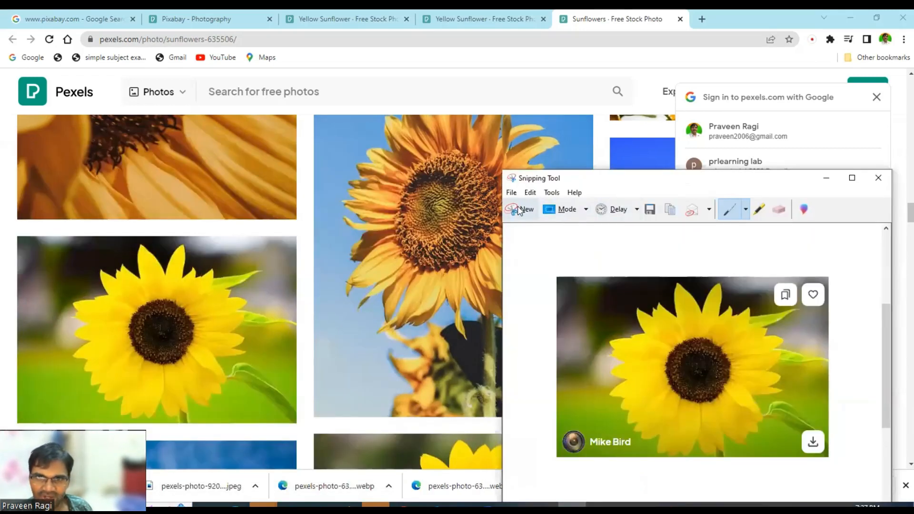
left_click(517, 208)
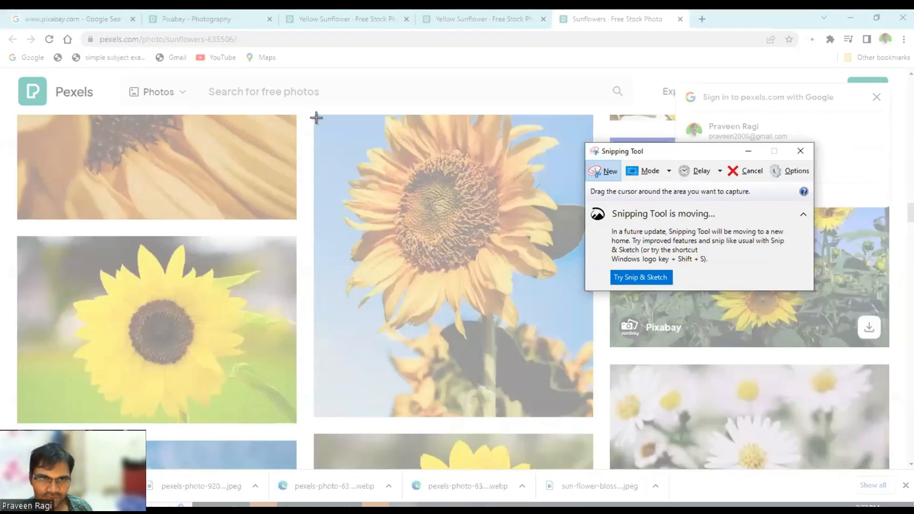
left_click_drag(317, 119, 593, 415)
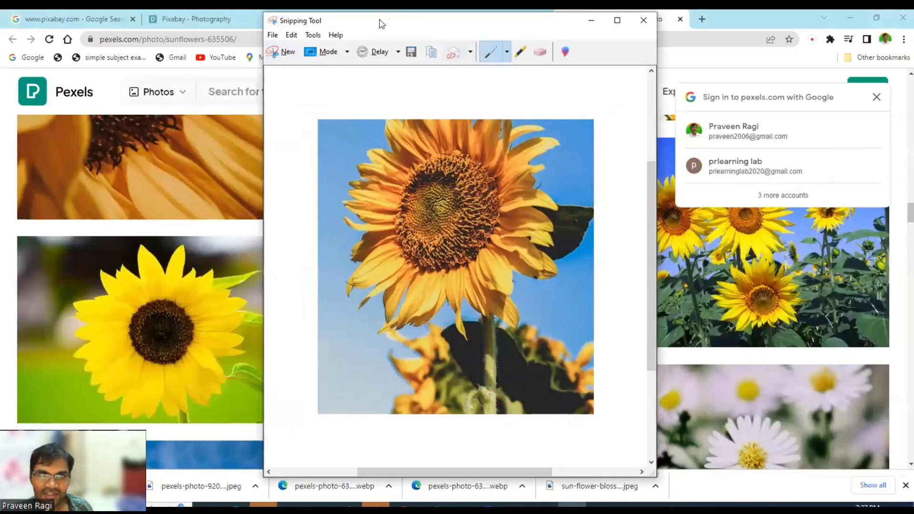
- Save the new snip as Capture 2.JPG in the Photo album folder
left_click_drag(400, 24, 482, 50)
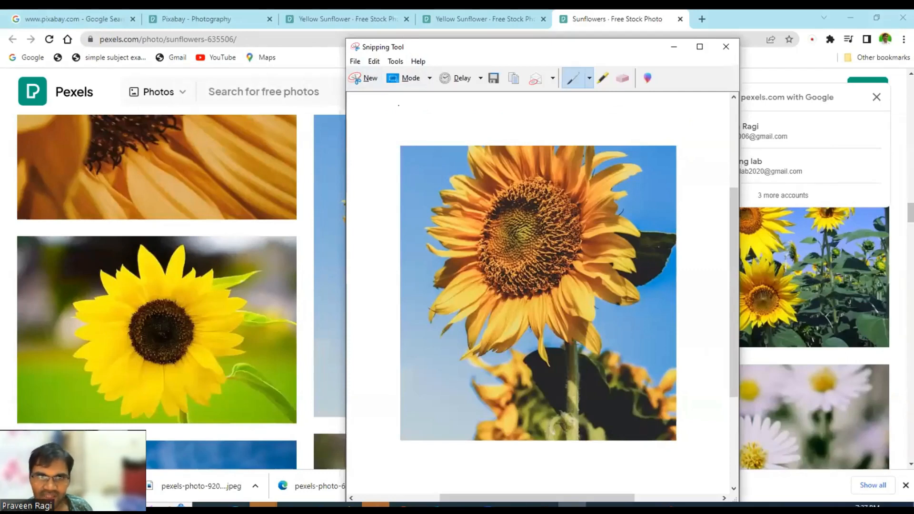
left_click(355, 61)
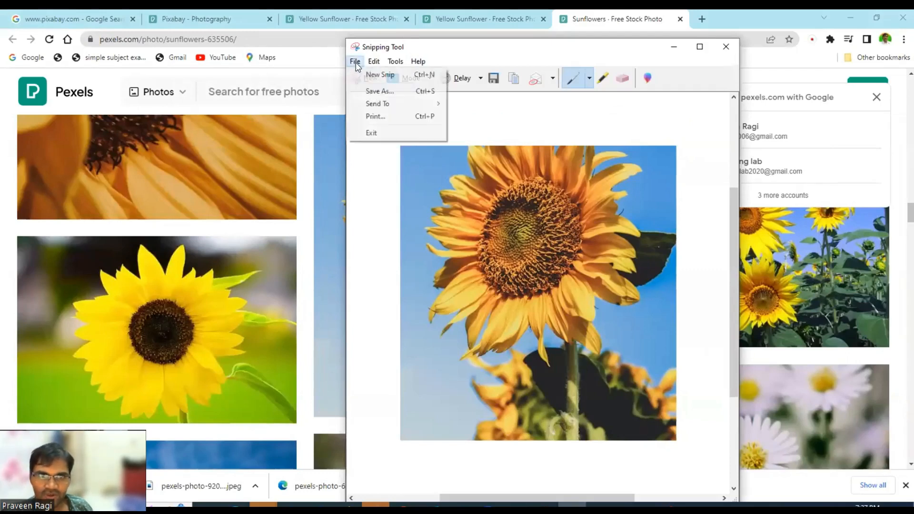
left_click(389, 91)
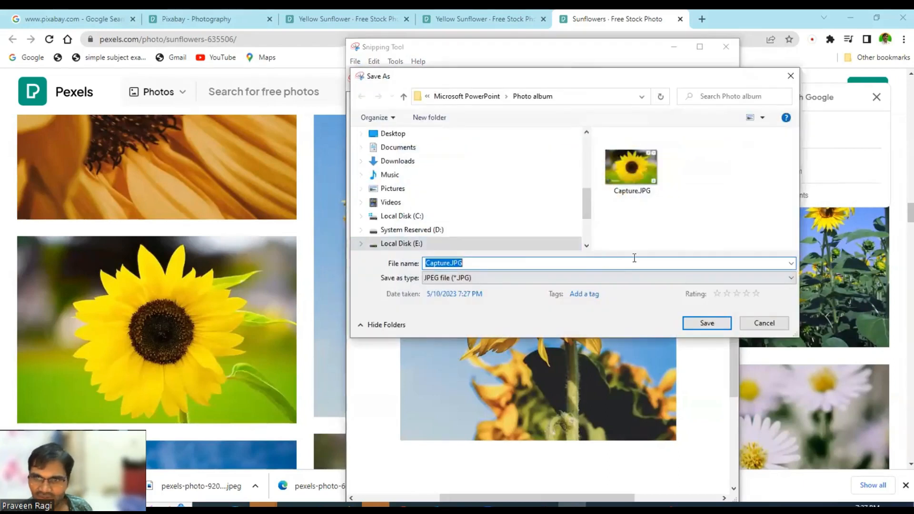
key("Home")
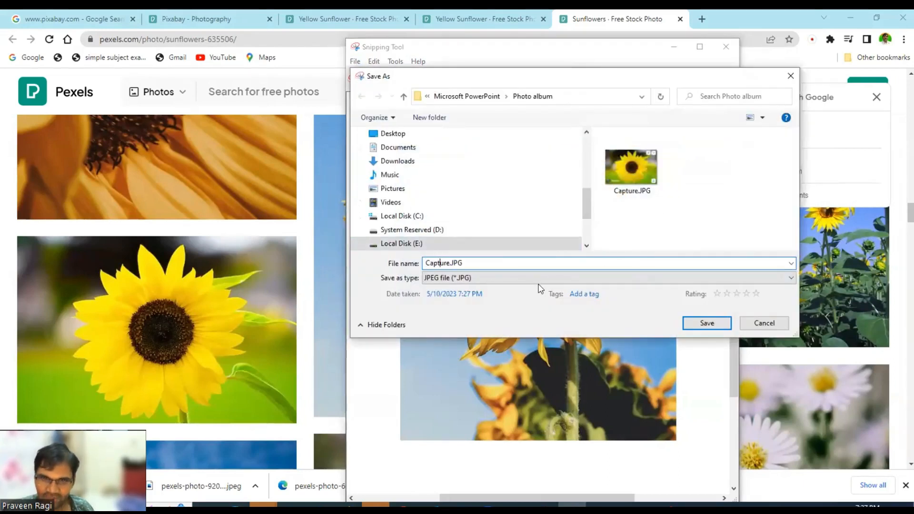
key("Right")
key("Right")
key("Return")
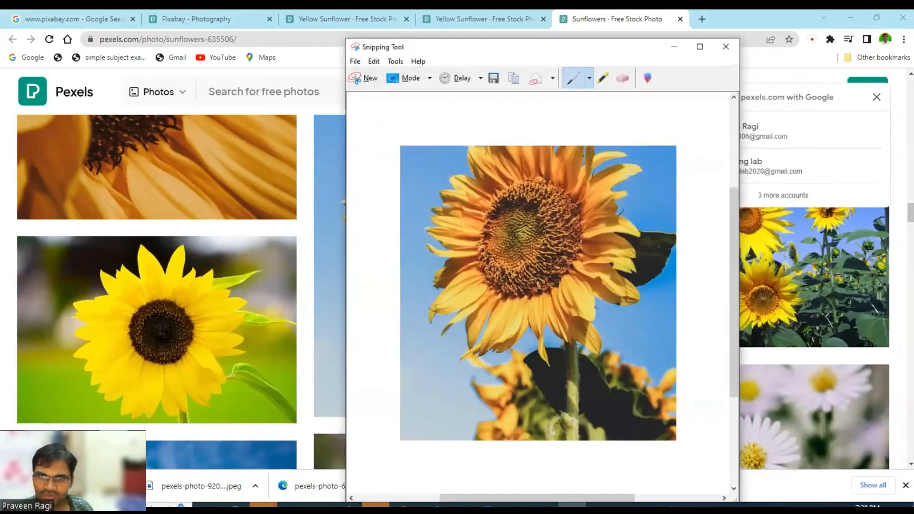
- Switch to File Explorer and browse on Local Disk (E:) to the YouTube Projects_May 2023 folder
right_click(840, 271)
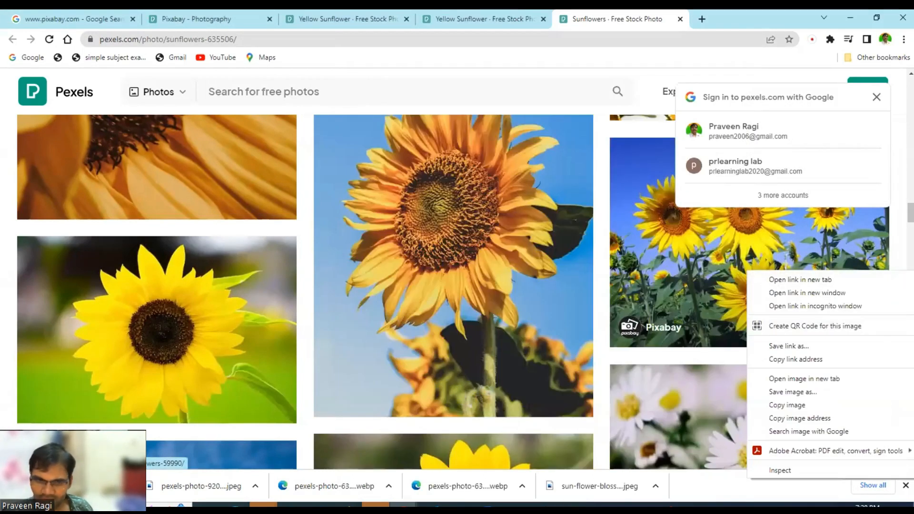
left_click(334, 508)
left_click(332, 472)
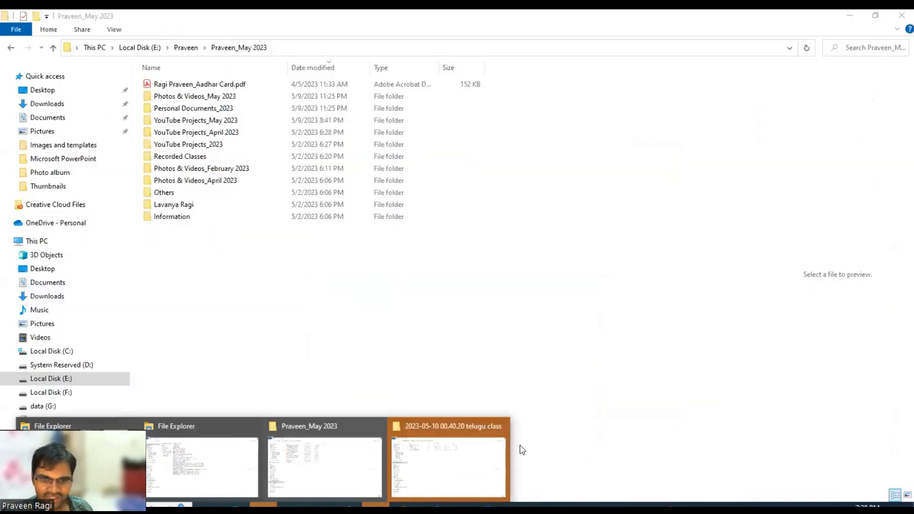
left_click(447, 467)
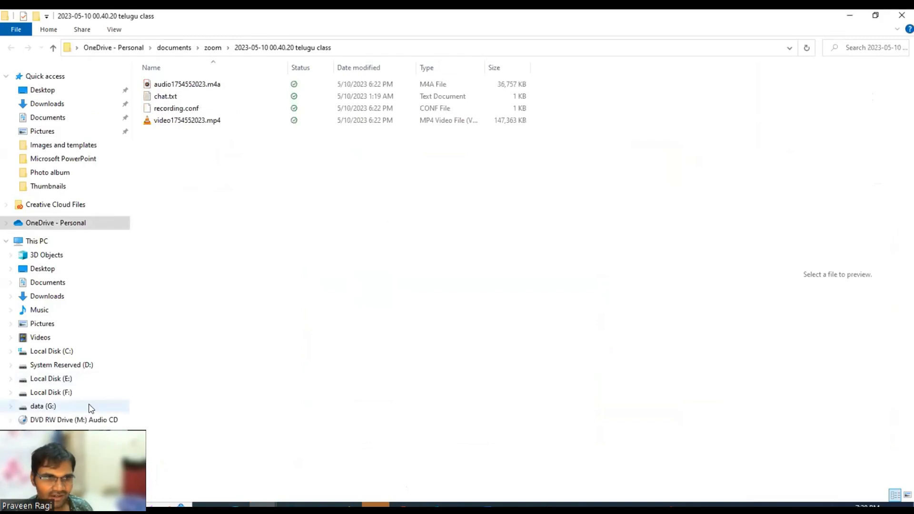
left_click(57, 378)
double_click(164, 85)
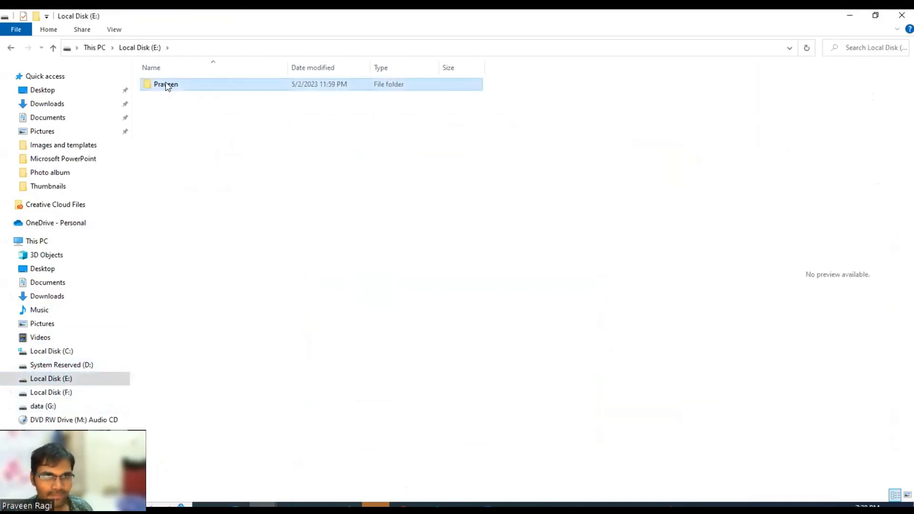
left_click(208, 96)
double_click(207, 94)
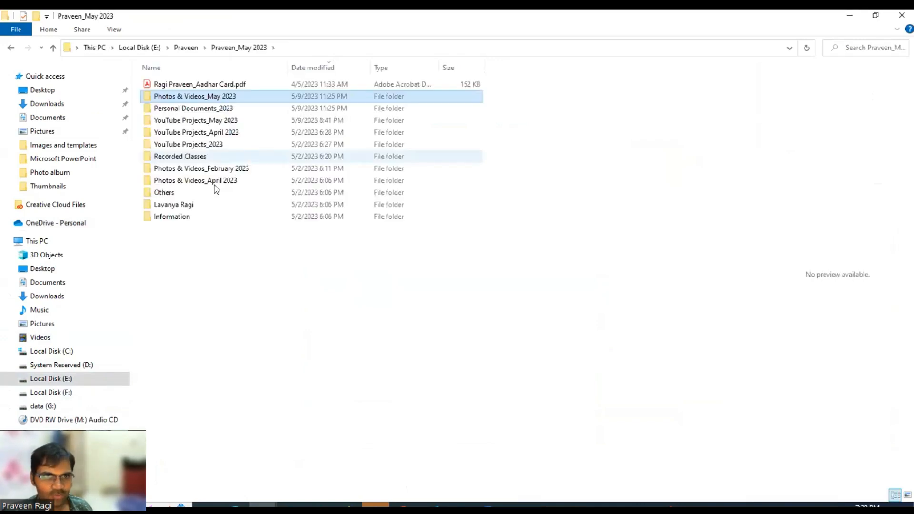
left_click(221, 132)
left_click(221, 121)
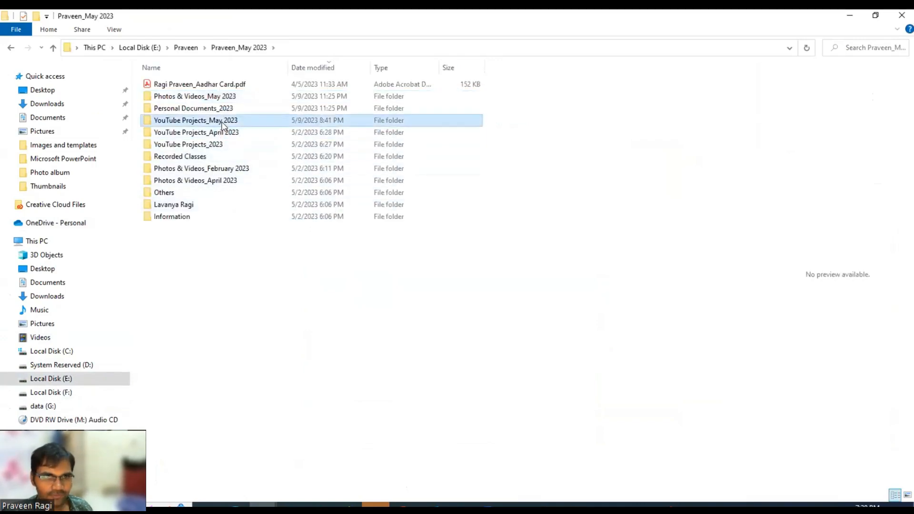
double_click(222, 120)
- Open the Photo album folder inside Microsoft PowerPoint and display its files in List view
left_click(196, 121)
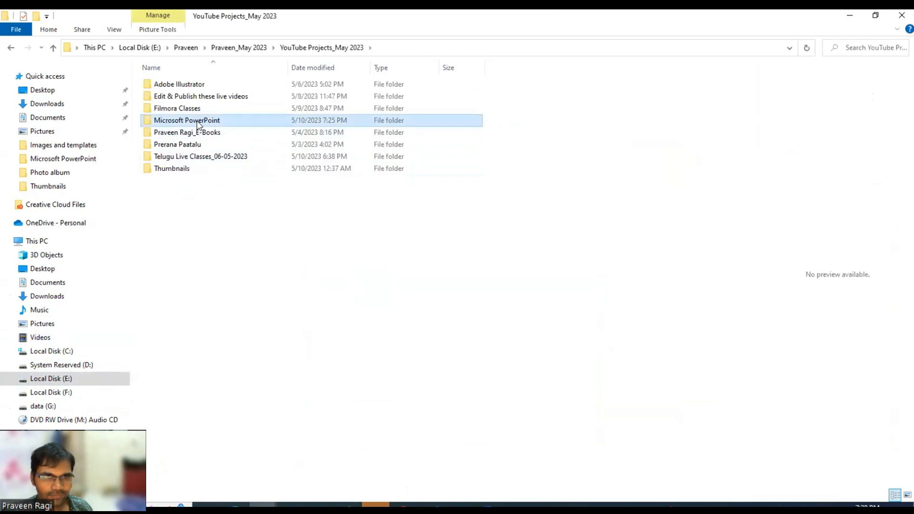
double_click(196, 121)
double_click(186, 84)
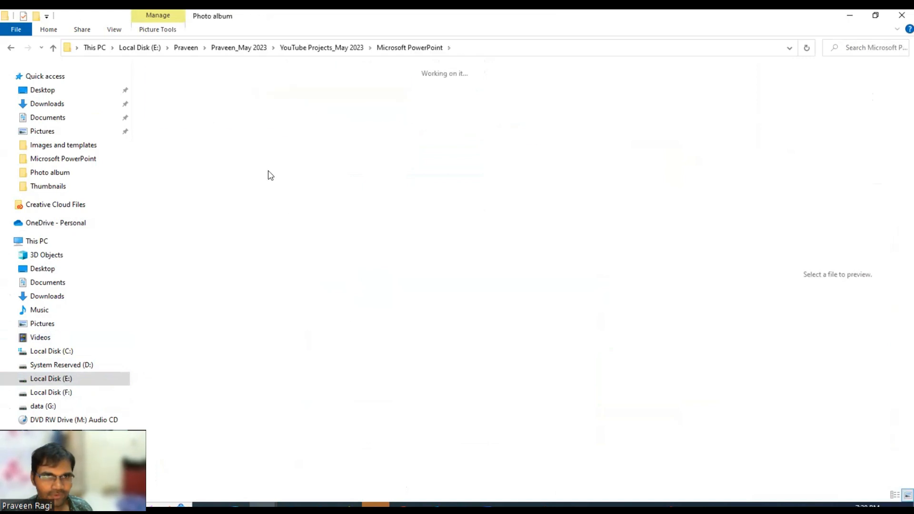
right_click(312, 189)
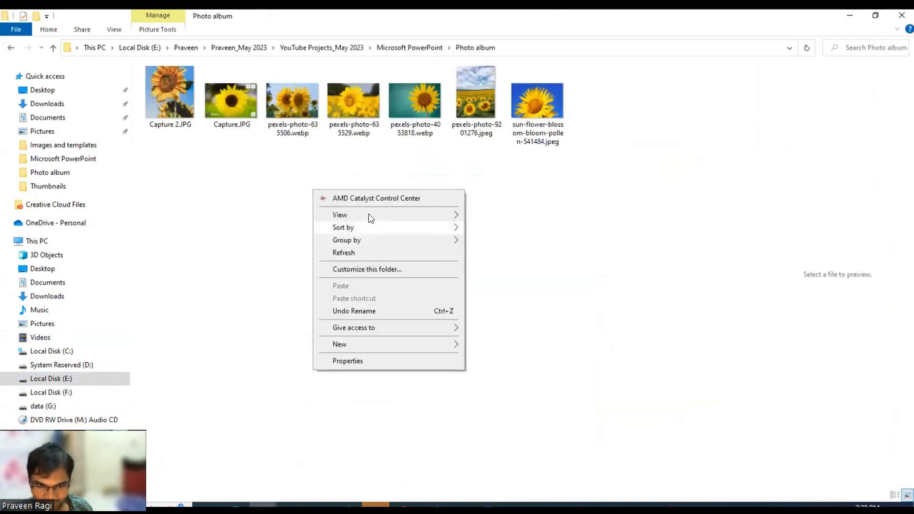
mouse_move(367, 215)
left_click(497, 266)
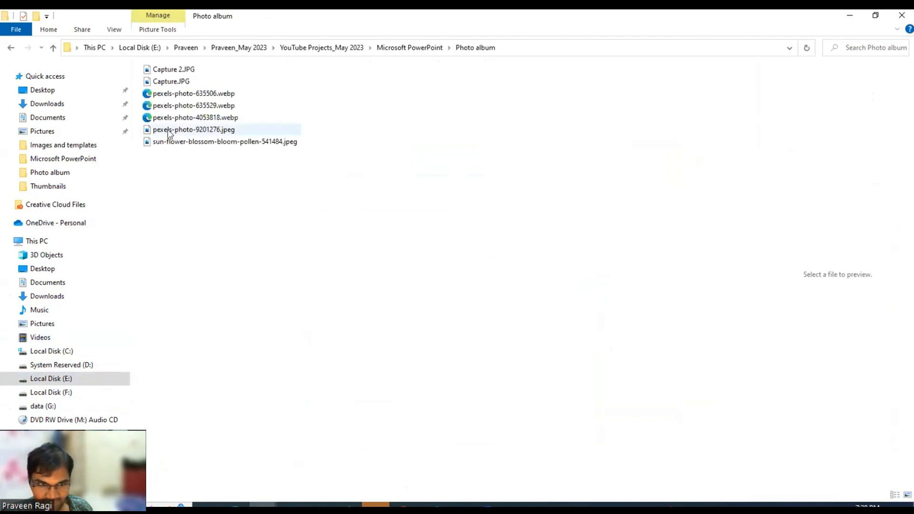
- Duplicate the two Capture JPG files and the two sunflower JPEG files seven times within the Photo album folder
left_click(222, 143)
left_click(186, 69, "ctrl")
left_click(172, 81, "ctrl")
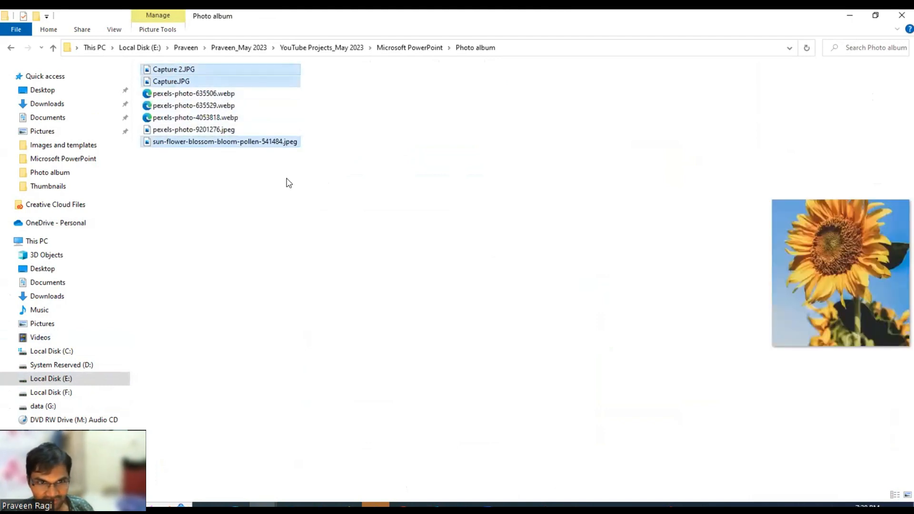
left_click(235, 132, "ctrl")
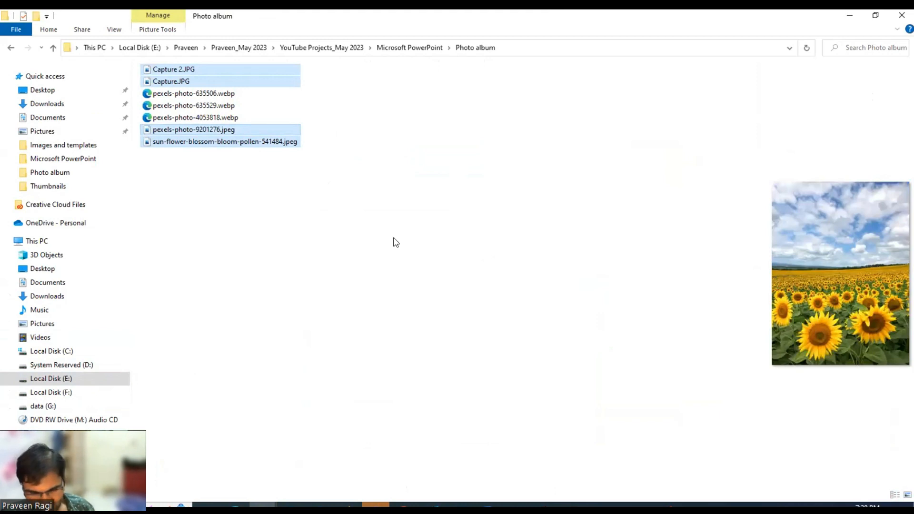
key("ctrl+v")
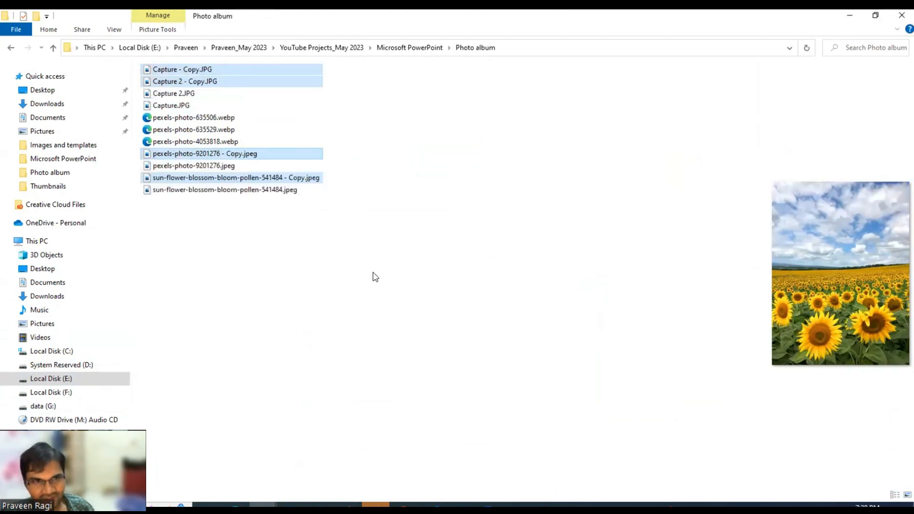
key("ctrl+v")
key("ctrl+v")
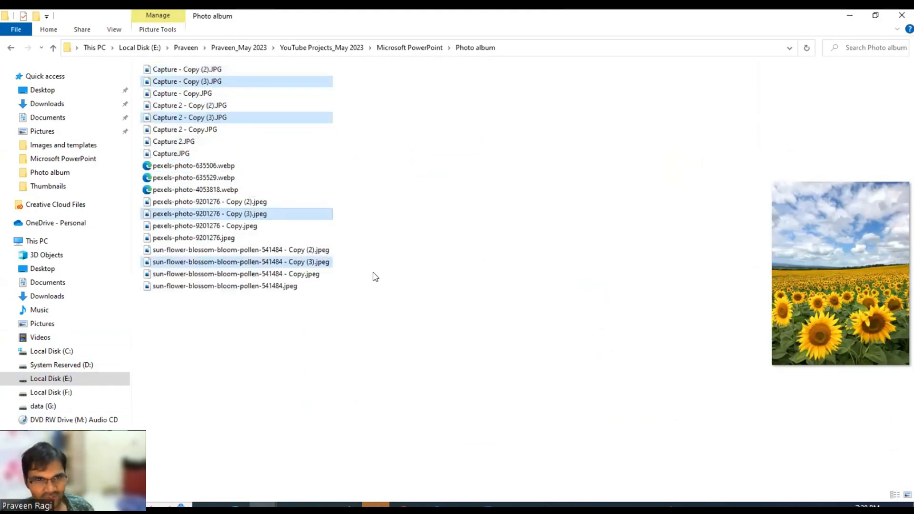
key("ctrl+v")
key("ctrl+v")
key("ctrl+v")
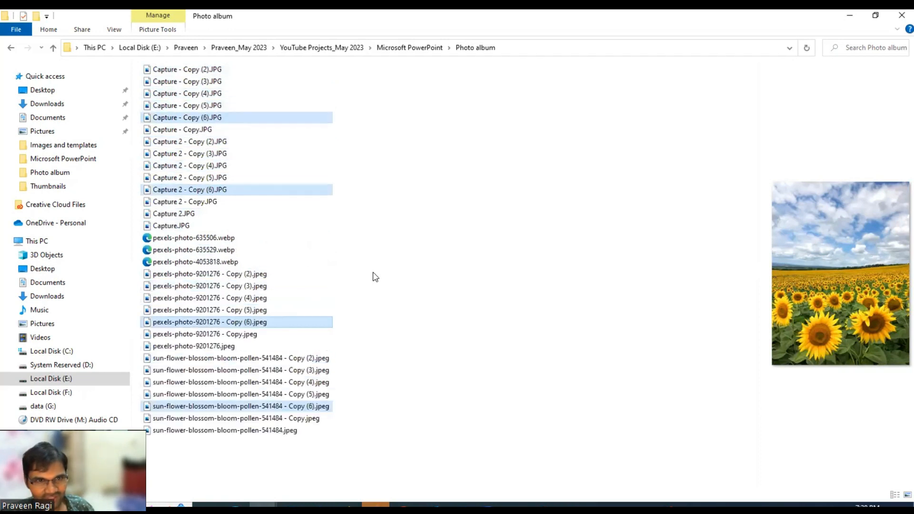
key("ctrl+v")
left_click(429, 236)
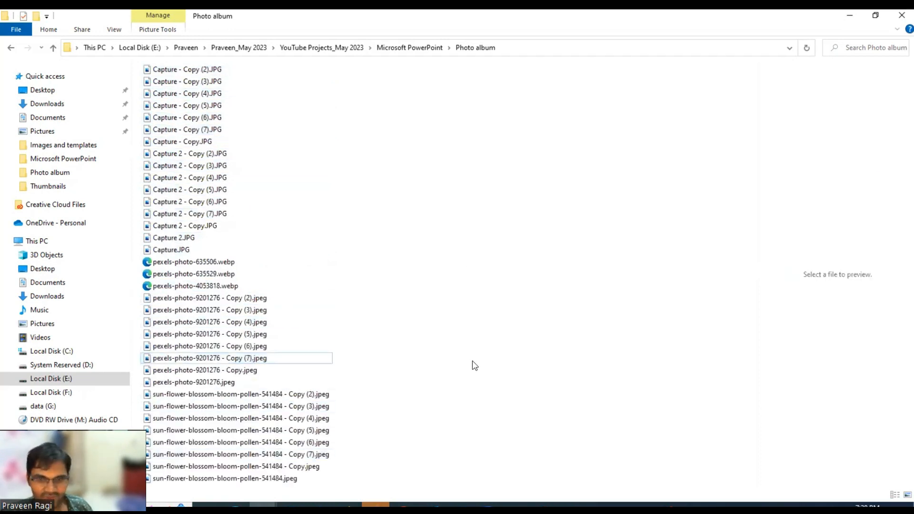
- Switch to Presentation4 in PowerPoint and insert all pictures from the Photo album folder into the new photo album
left_click(544, 505)
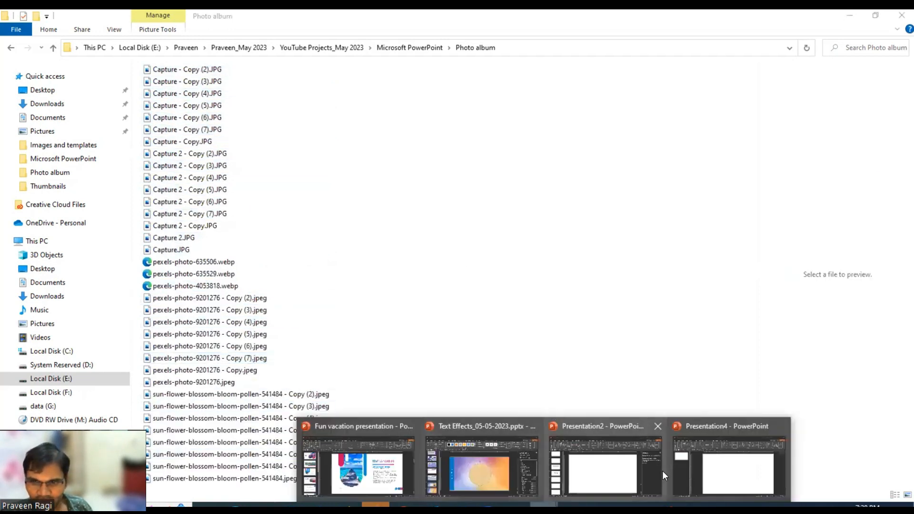
left_click(726, 479)
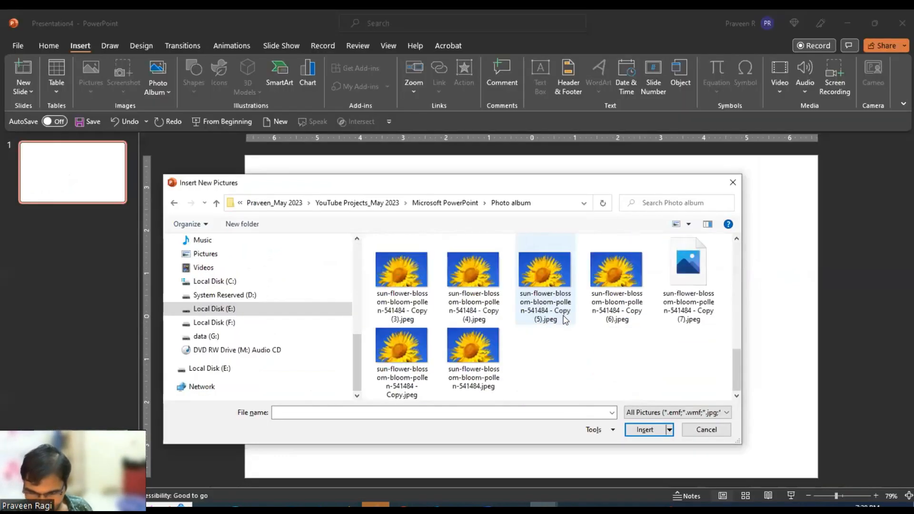
left_click(404, 262)
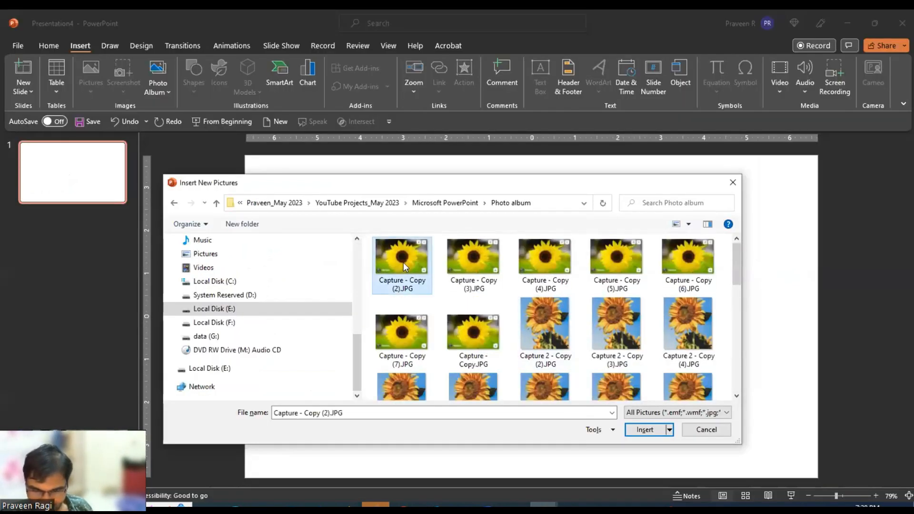
key("ctrl+a")
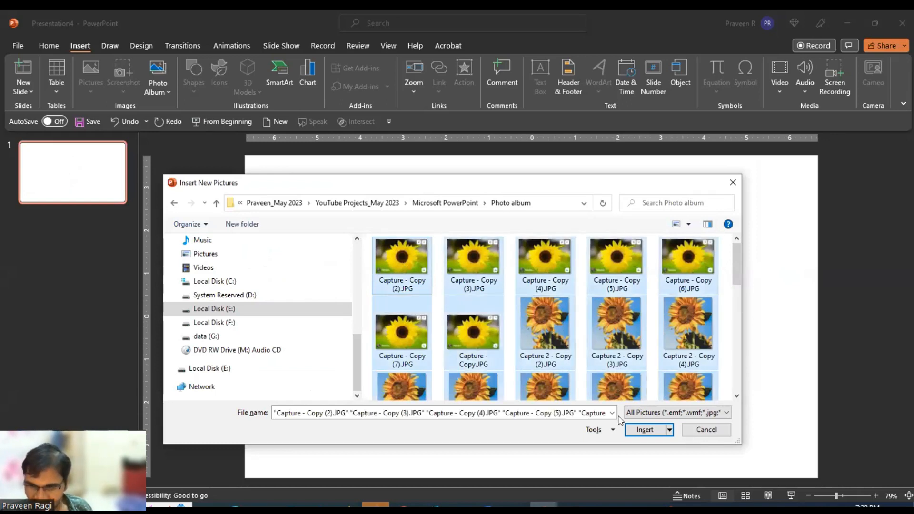
left_click(643, 430)
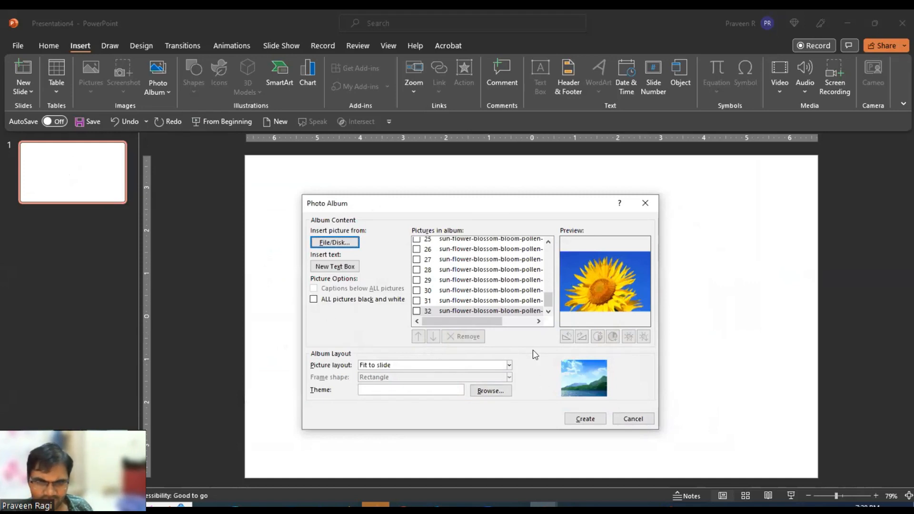
- Try the 2 pictures and 4 pictures layouts for the photo album
left_click(509, 366)
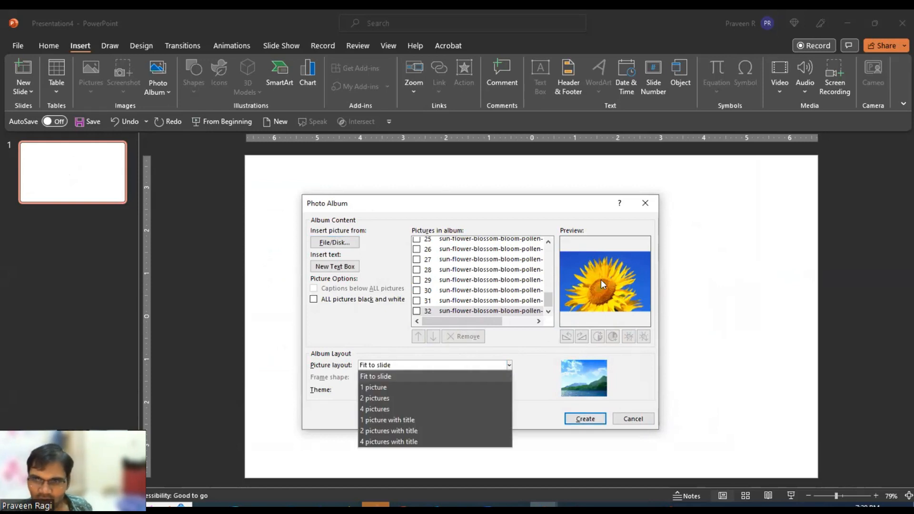
left_click(382, 398)
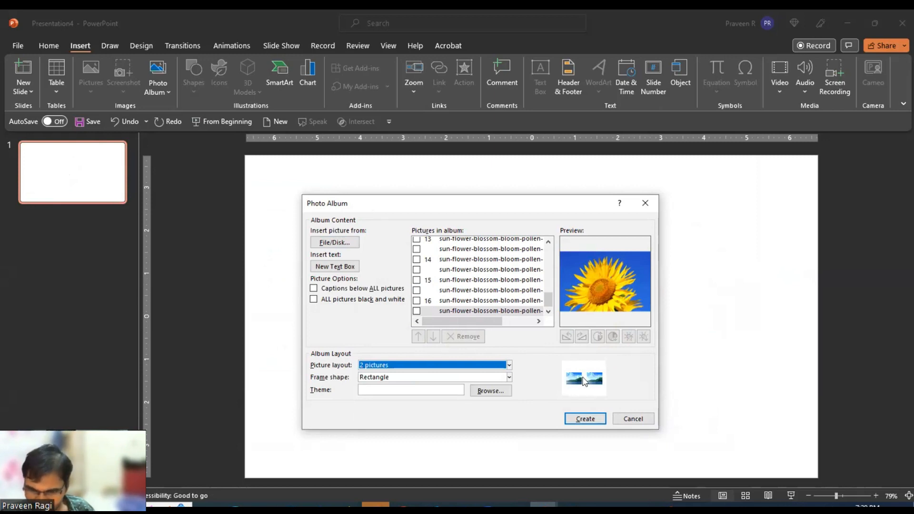
left_click(509, 365)
key("Return")
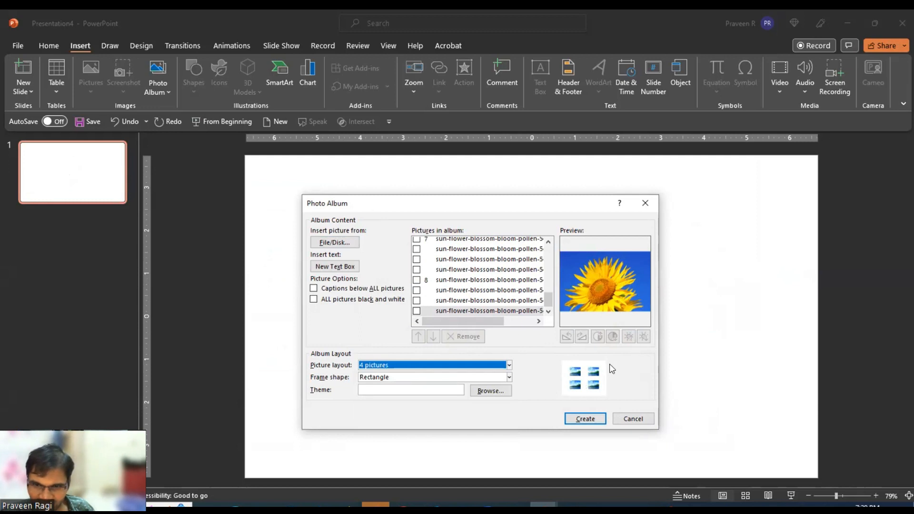
- Set the album's picture layout to 1 picture and create the photo album
left_click(510, 370)
left_click(433, 387)
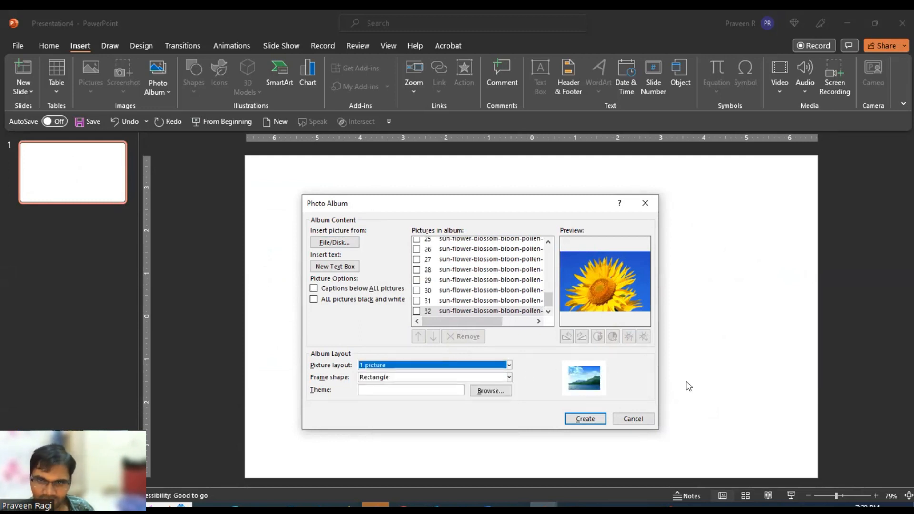
left_click(574, 417)
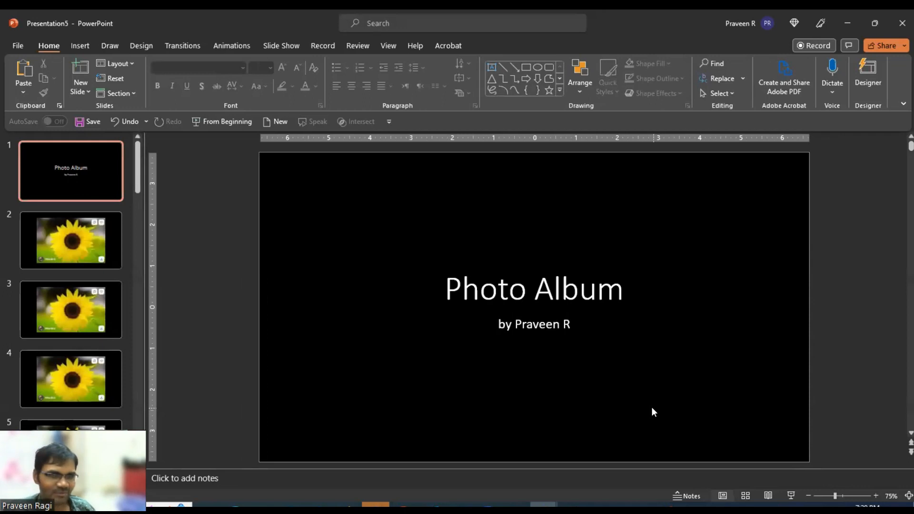
- Look through the picture slides of the new photo album from slide 3 to the last slide
left_click(64, 305)
key("Down")
key("Down")
key("Down")
key("Down")
key("Down")
key("Down")
key("Down")
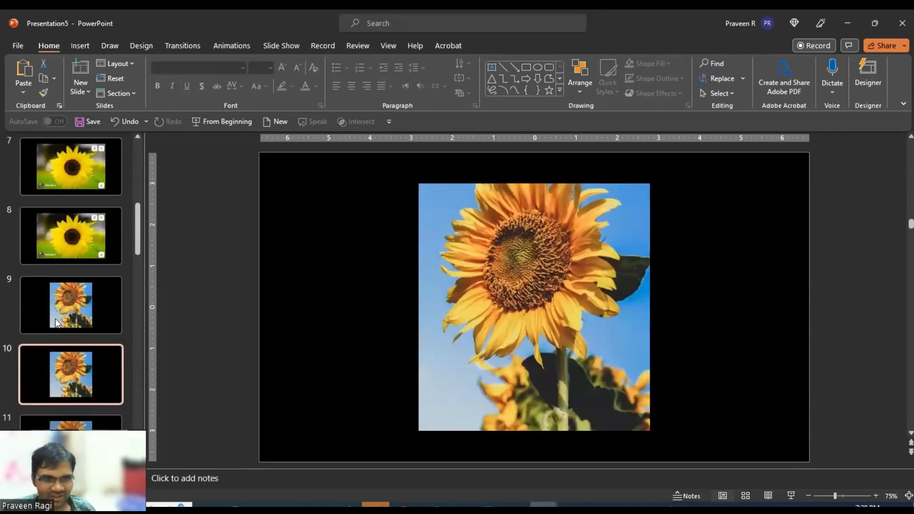
key("Down")
key("Down")
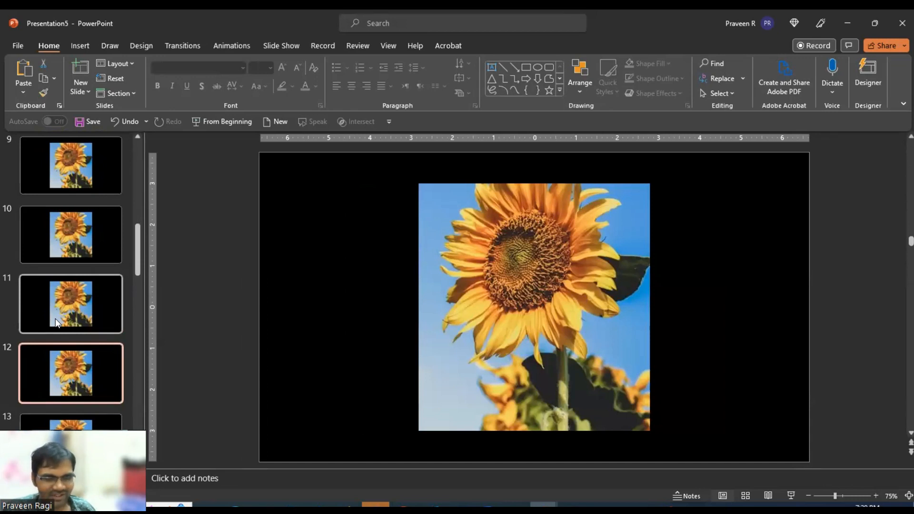
key("Down")
key("Down")
key("Down")
key("Down")
key("Down")
key("Down")
key("Down")
key("Down")
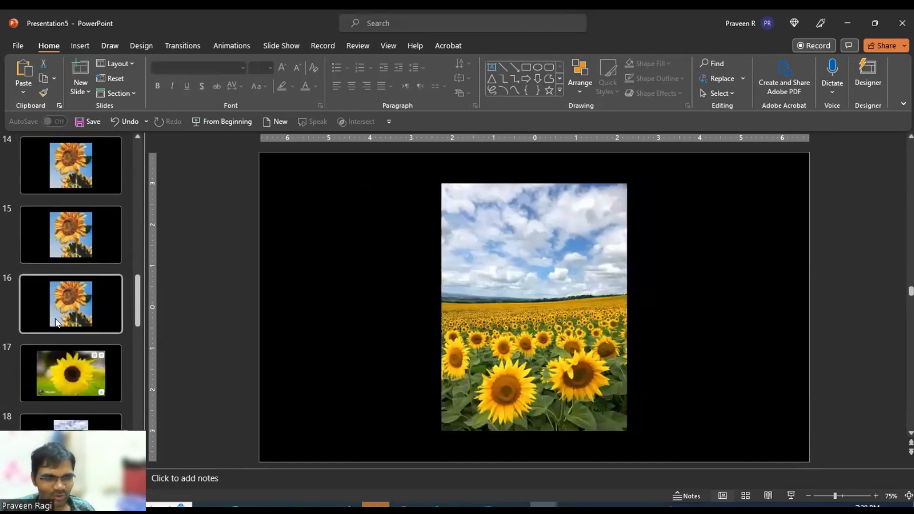
key("Down")
key("Down")
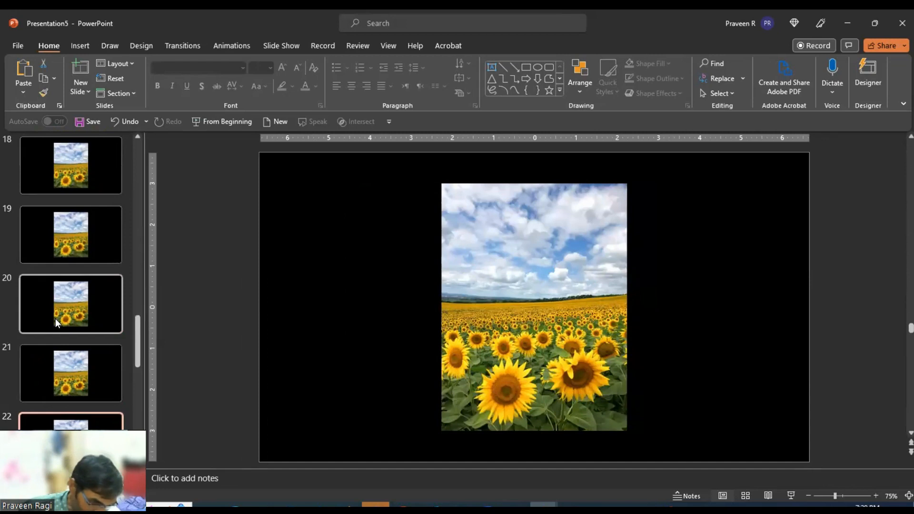
key("Down")
key("Down")
key("Down")
key("Down")
key("Down")
key("Down")
key("Down")
key("Down")
key("Down")
key("Down")
key("Down")
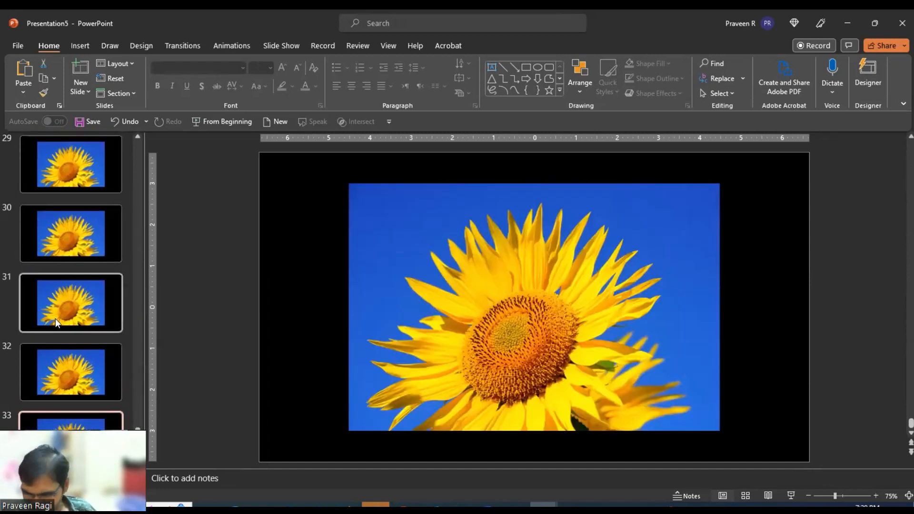
- Return to the beginning of the album, select slides 2 and 3 in turn, and undo the last action
key("Home")
left_click(64, 237)
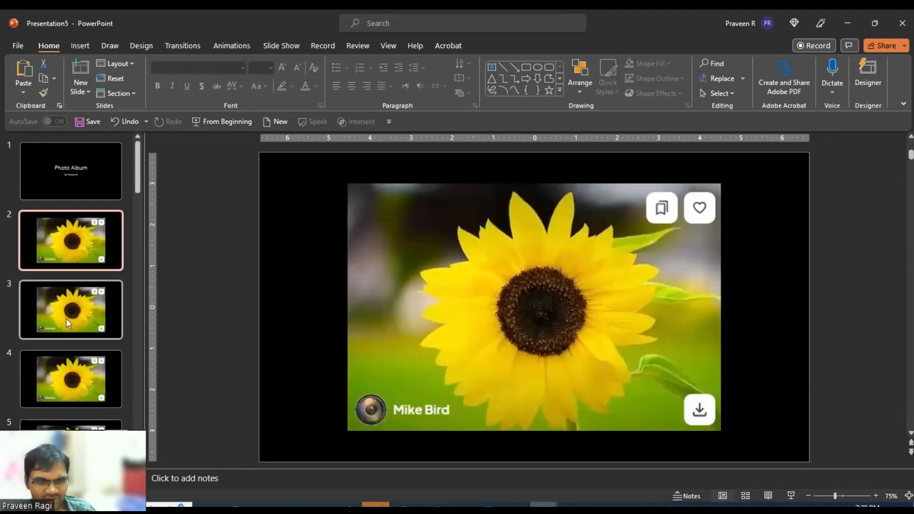
left_click(70, 308)
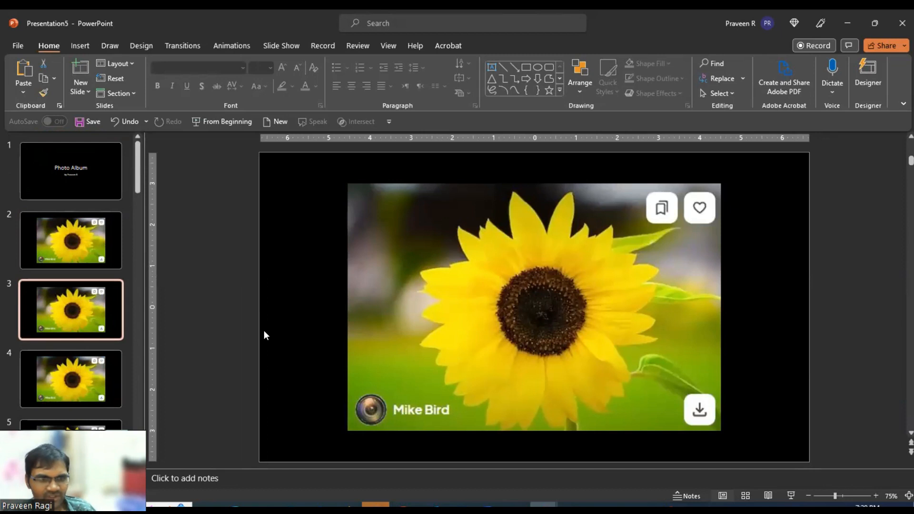
key("ctrl+z")
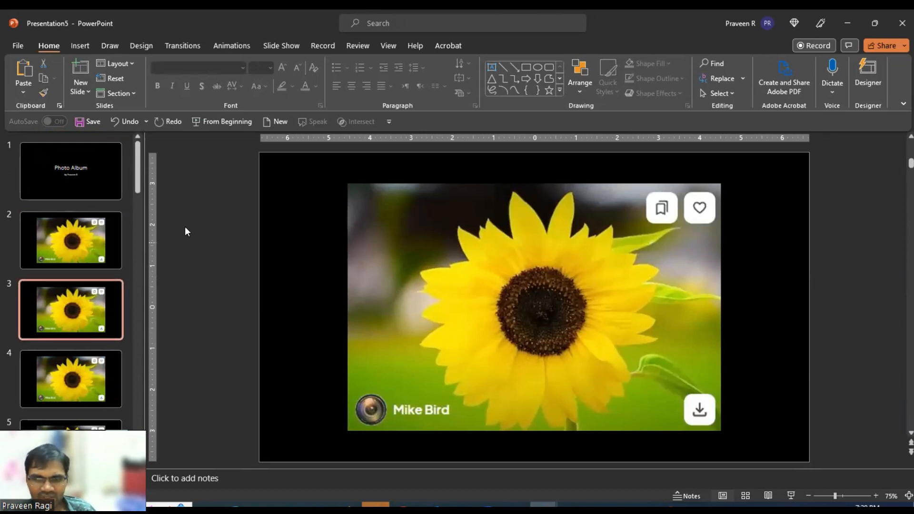